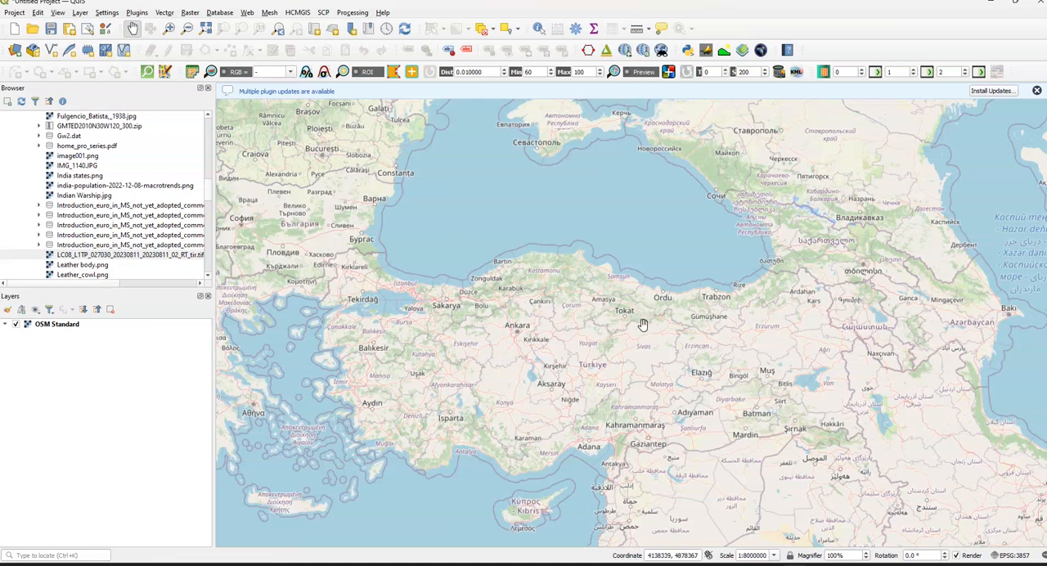
- Create a new print layout titled "Turkey Test 1" with Turkey in view on the map
drag(643, 320, 658, 307)
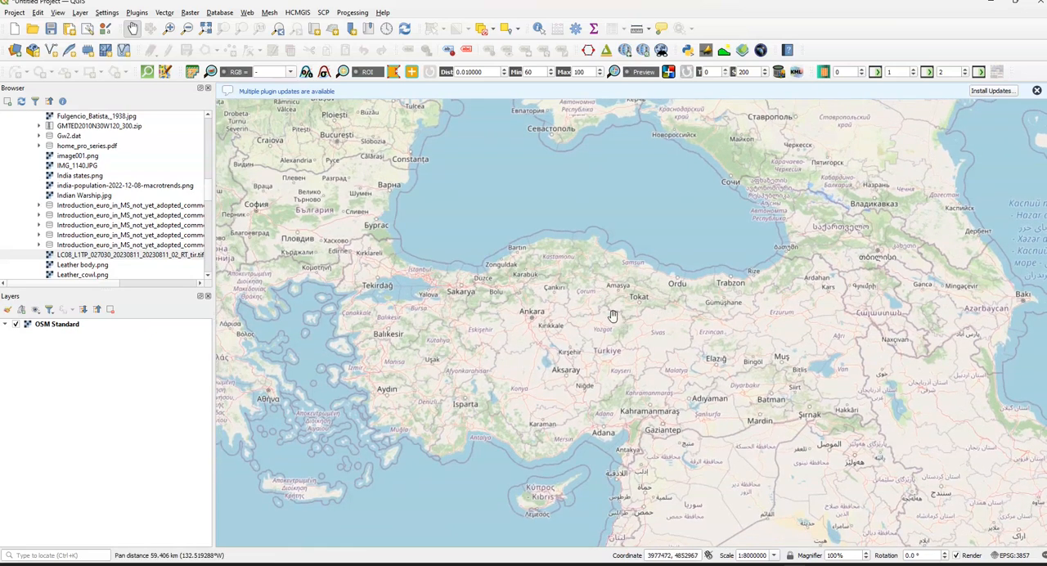
click(14, 13)
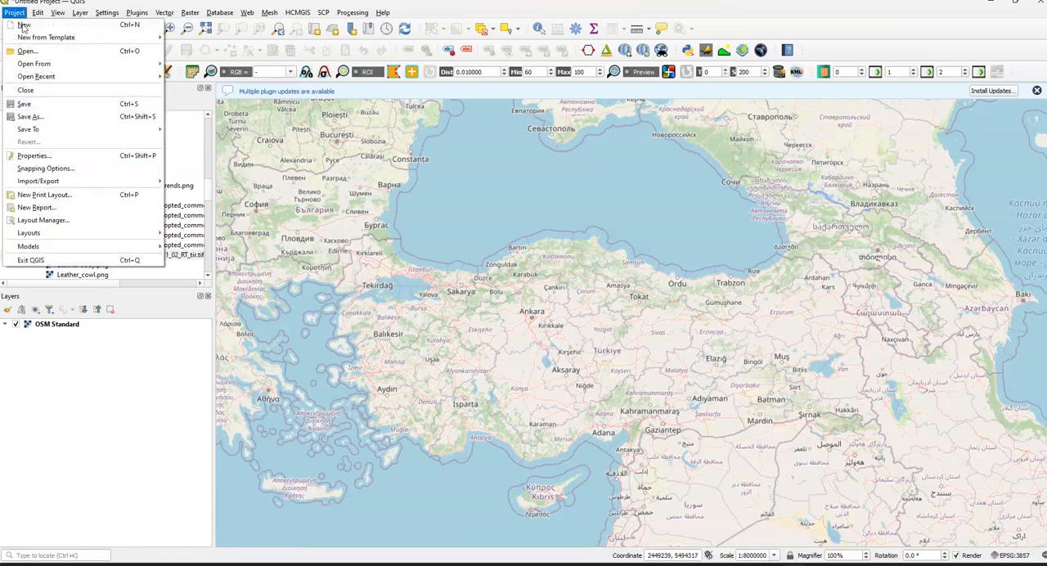
click(72, 197)
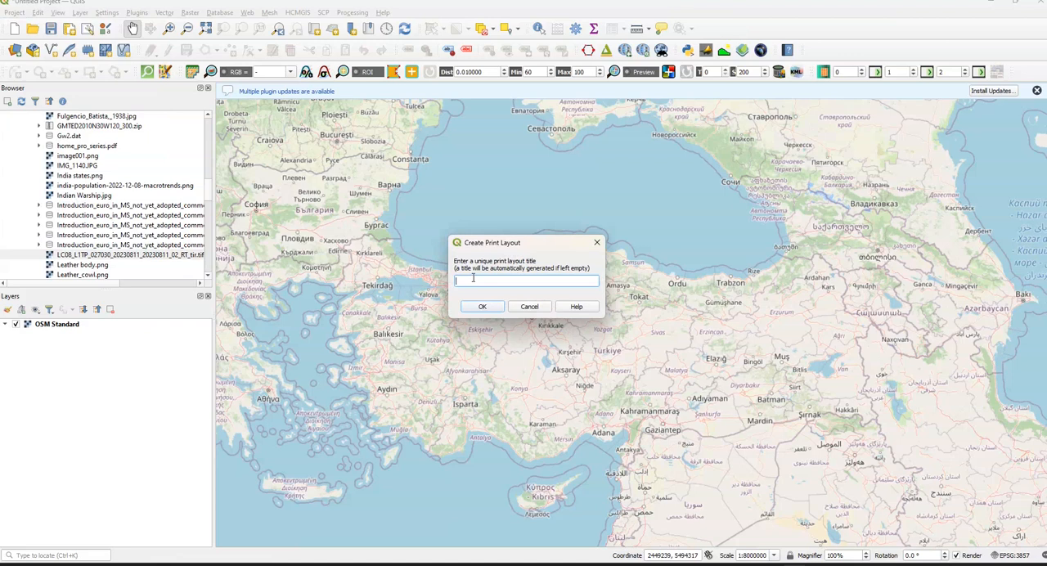
text(Turkey-Test 1)
key(Return)
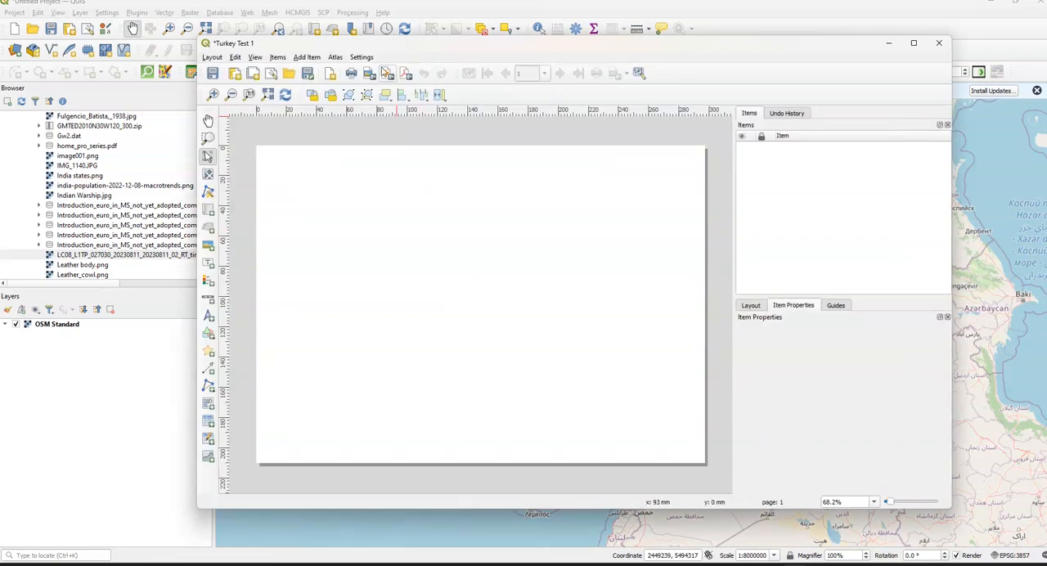
drag(384, 48, 401, 49)
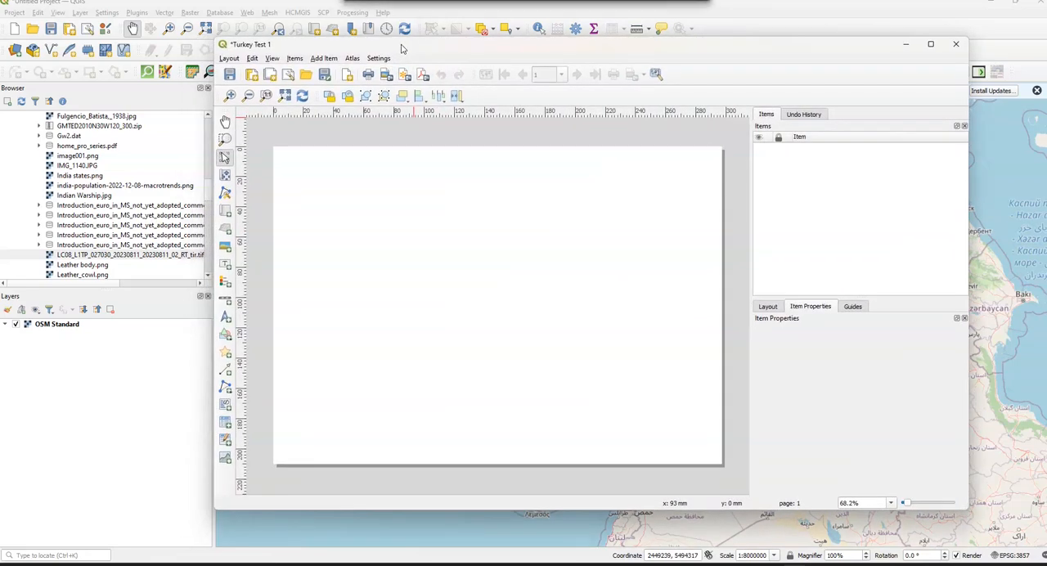
- Add a map item covering the upper-left part of the layout page
click(325, 59)
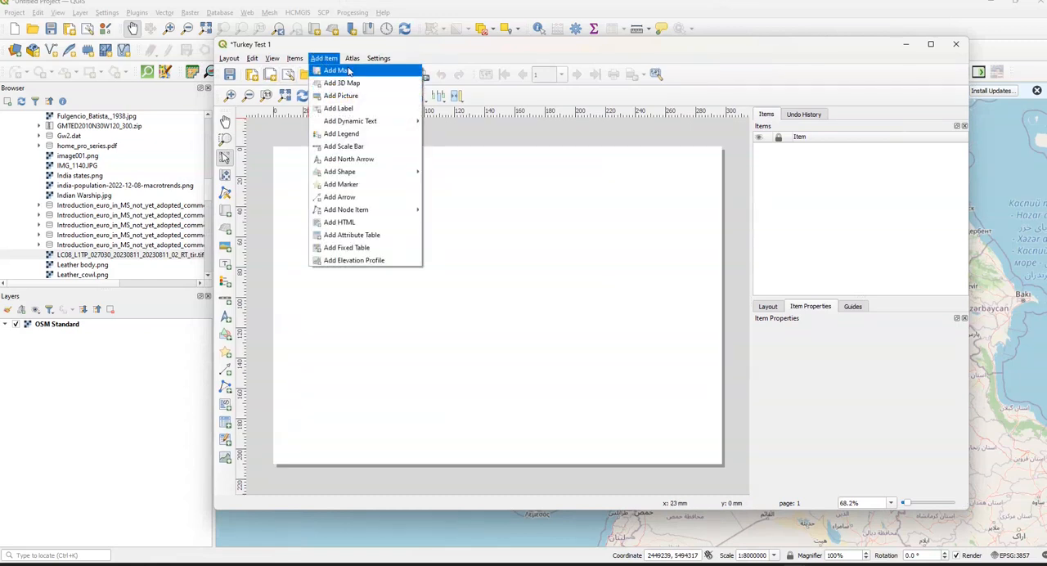
click(339, 71)
drag(278, 149, 525, 349)
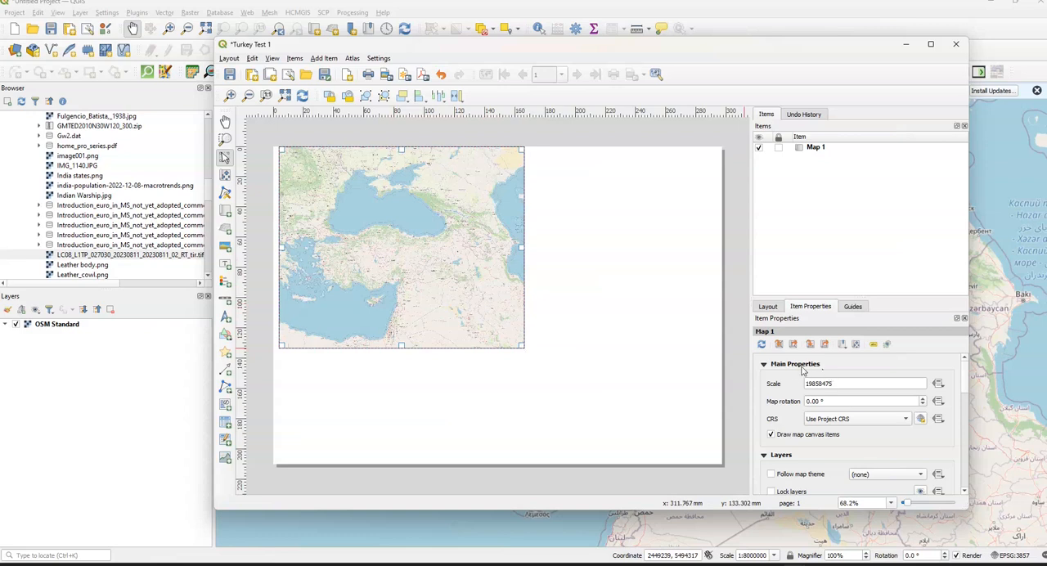
- Set the layout map's scale to 19058475
double_click(825, 384)
click(834, 384)
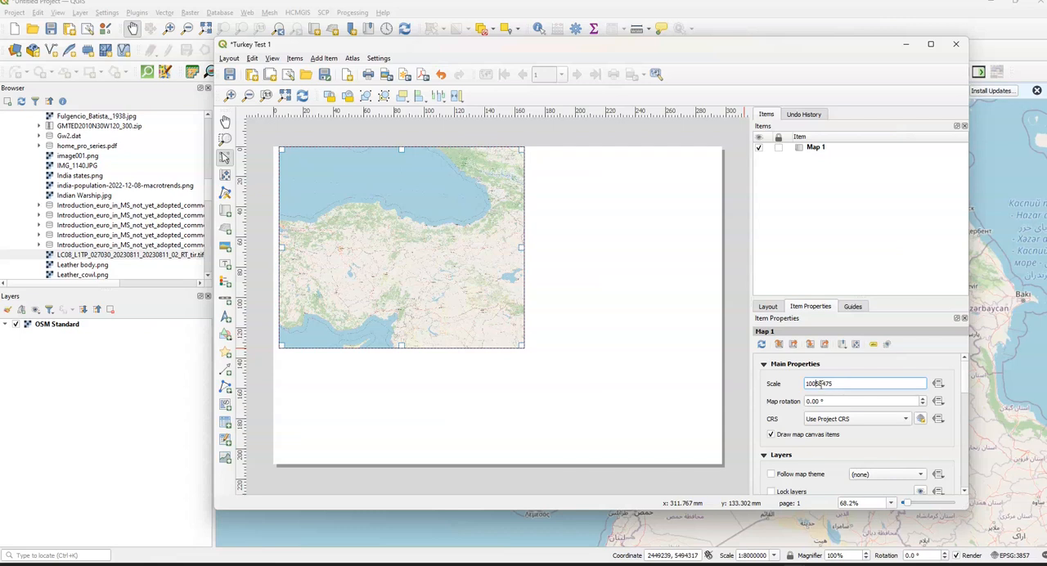
key(BackSpace)
key(BackSpace)
text(90)
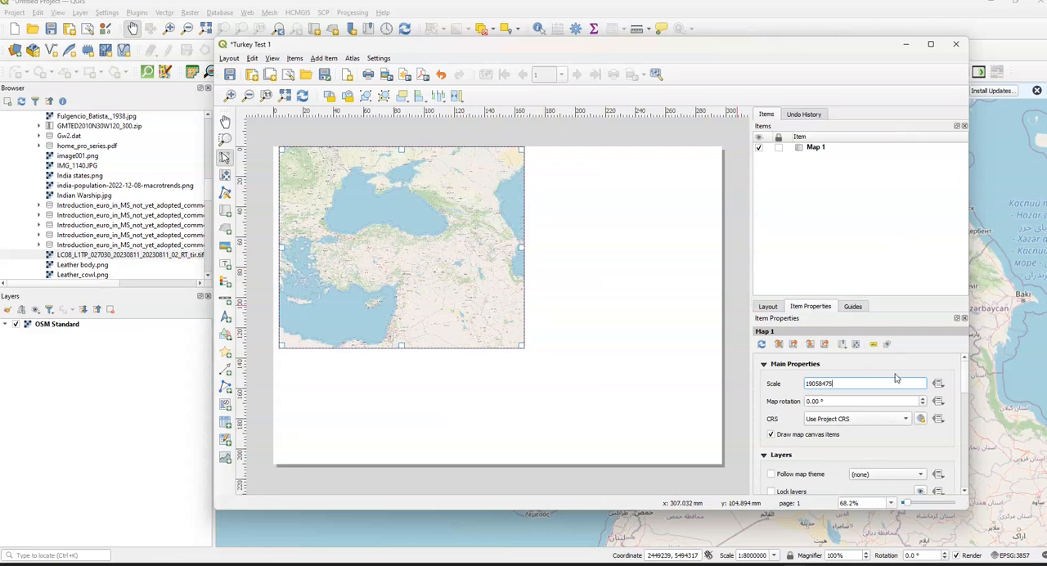
drag(804, 385, 841, 387)
click(841, 386)
- Add a new grid to the layout map and select it
scroll(908, 377, down, 1)
click(910, 369)
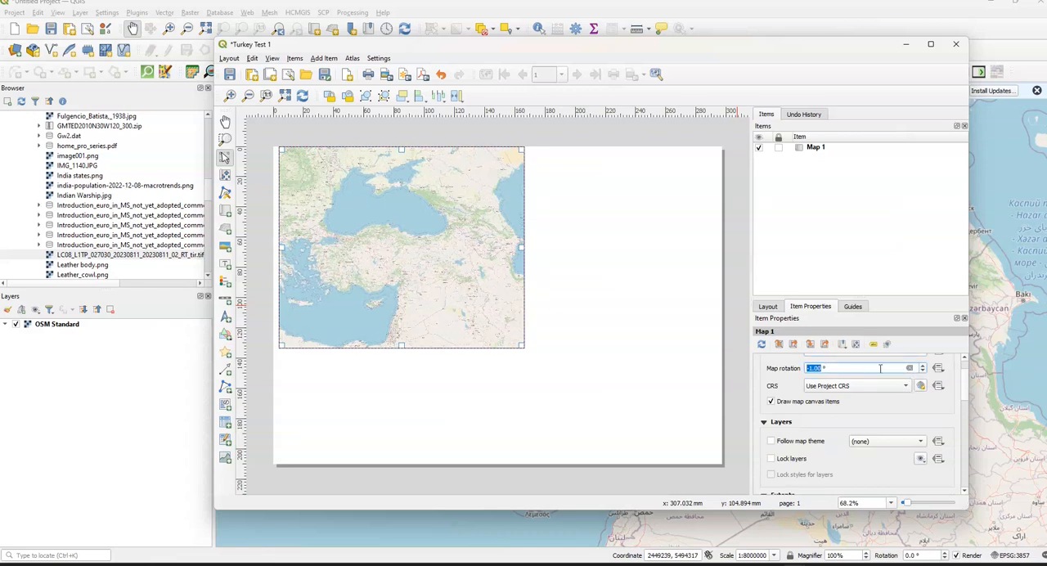
scroll(962, 409, down, 8)
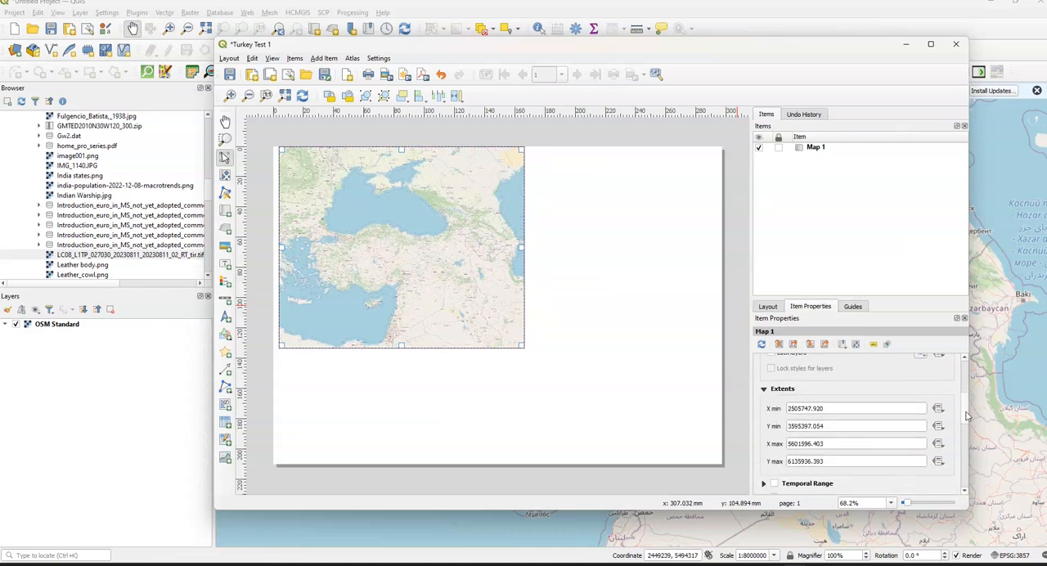
click(774, 378)
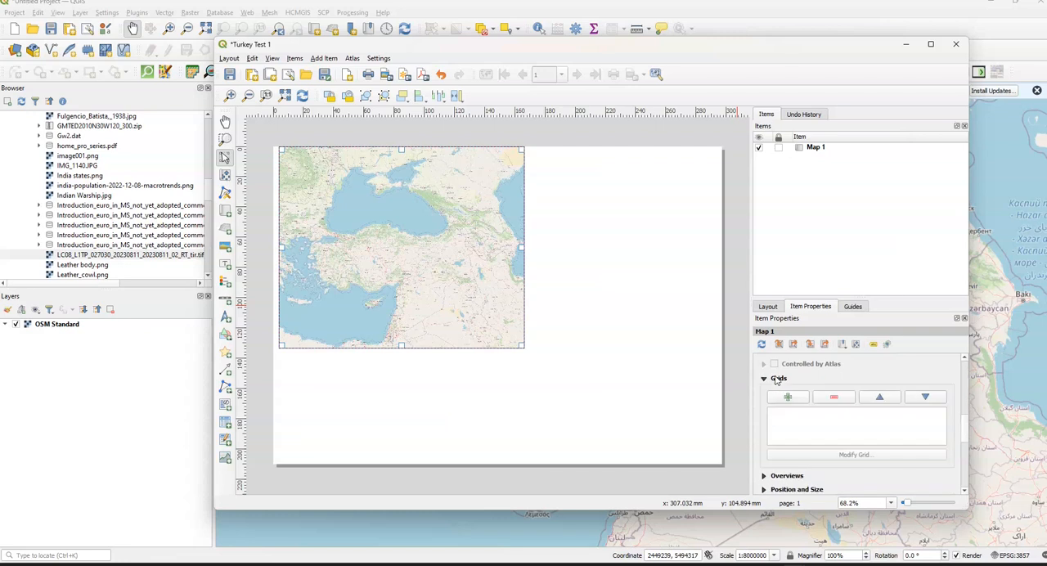
click(797, 398)
click(799, 413)
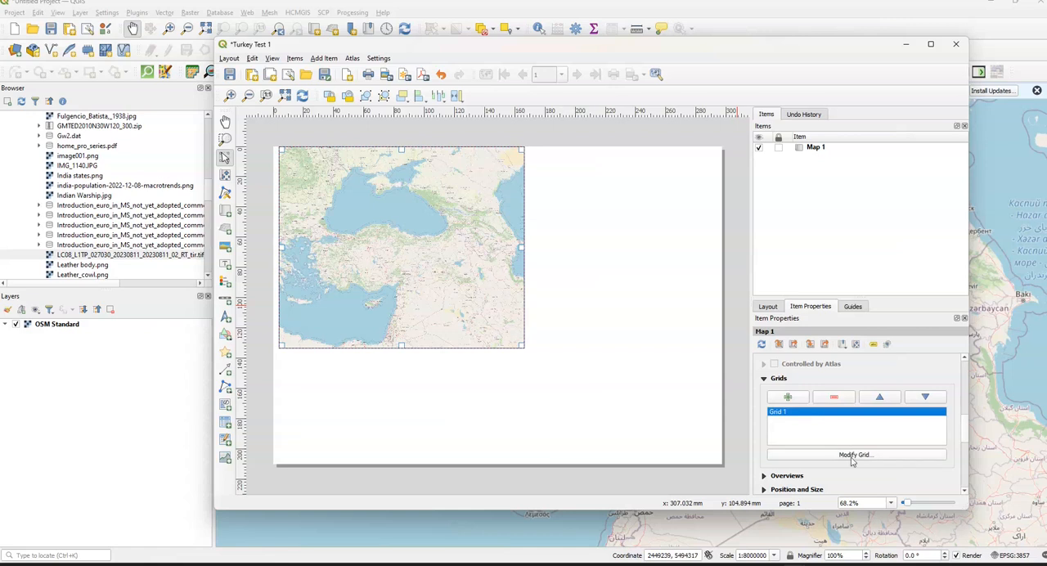
click(854, 455)
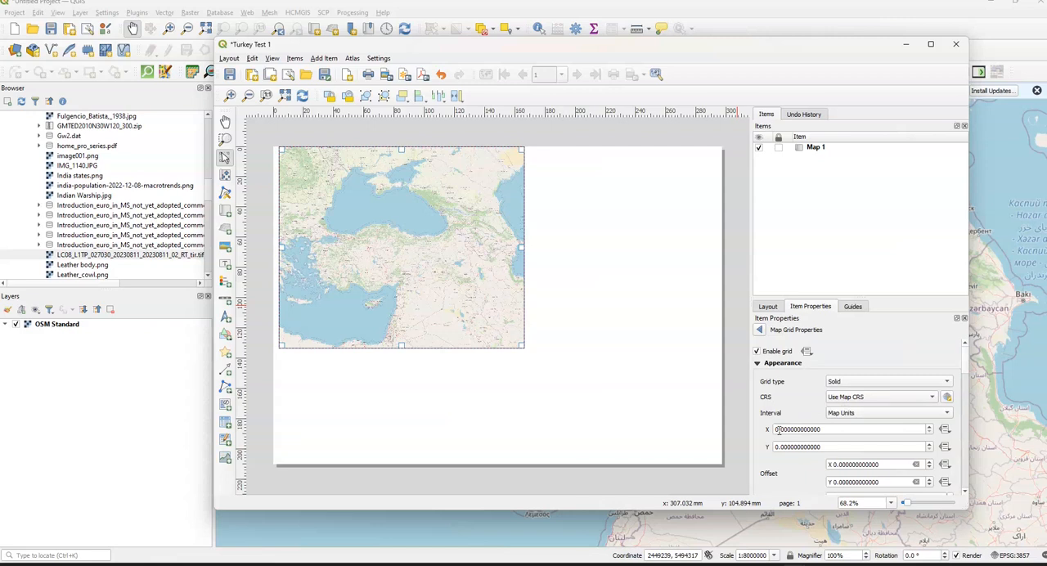
click(760, 330)
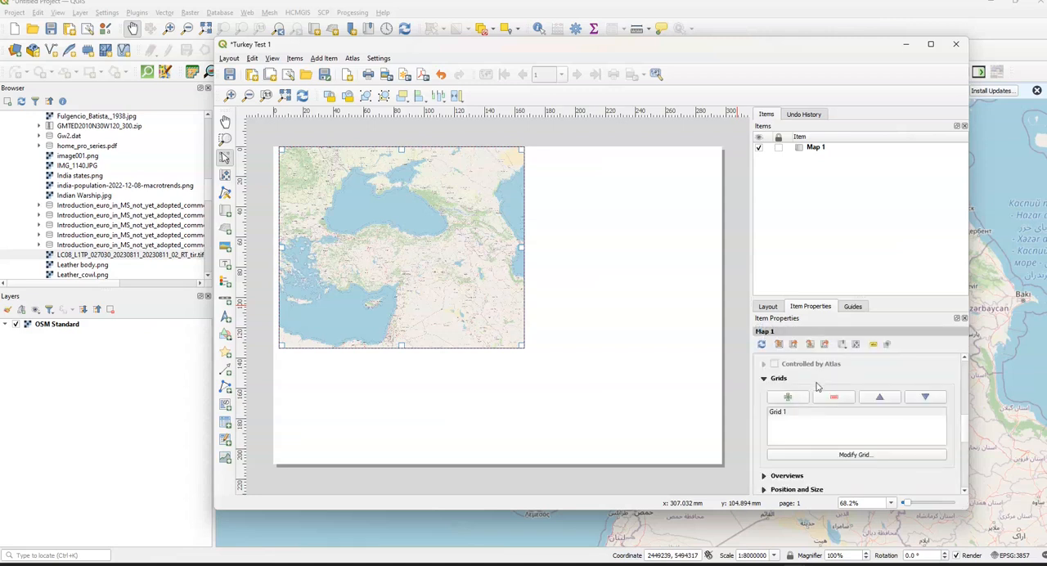
scroll(823, 394, up, 1)
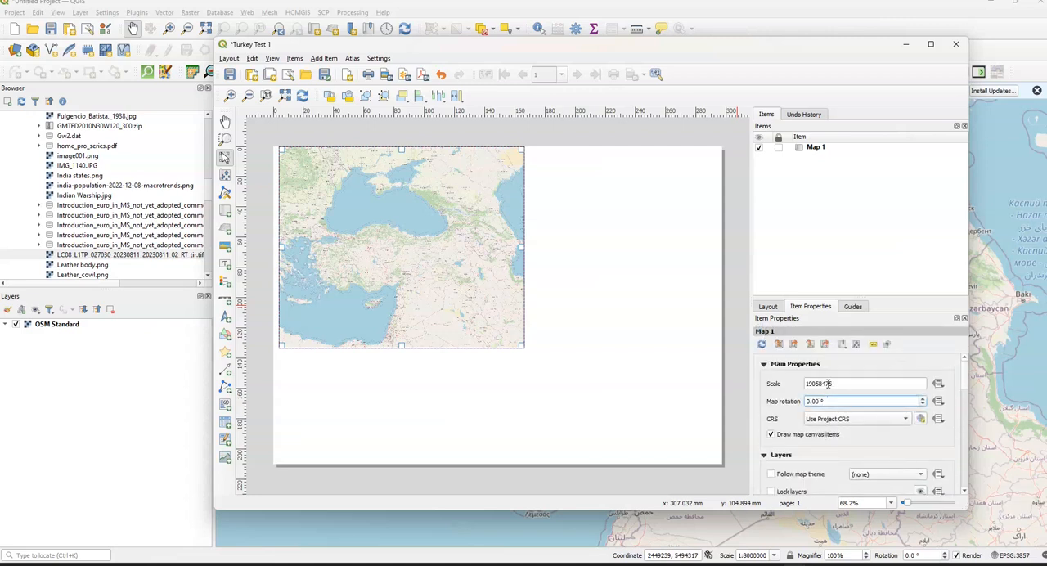
scroll(825, 385, down, 6)
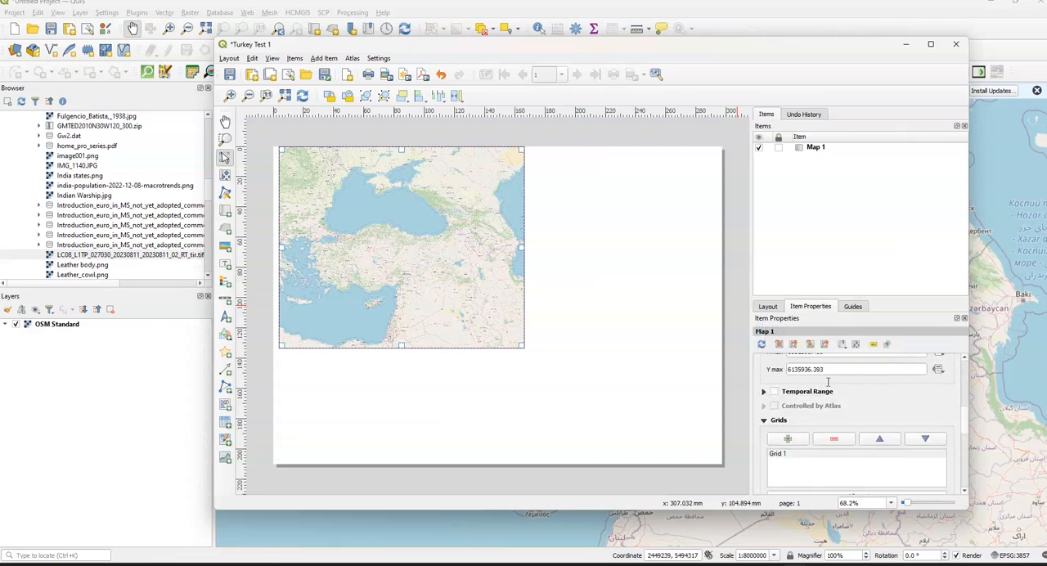
scroll(828, 395, up, 1)
scroll(829, 396, down, 2)
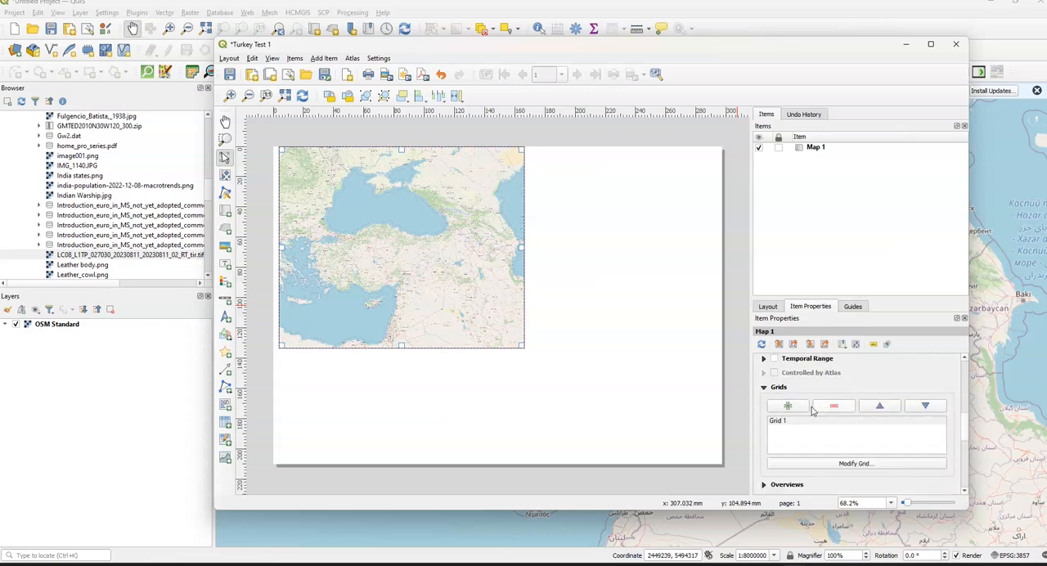
- Set the map grid's X and Y intervals to 1000000 map units each
click(839, 464)
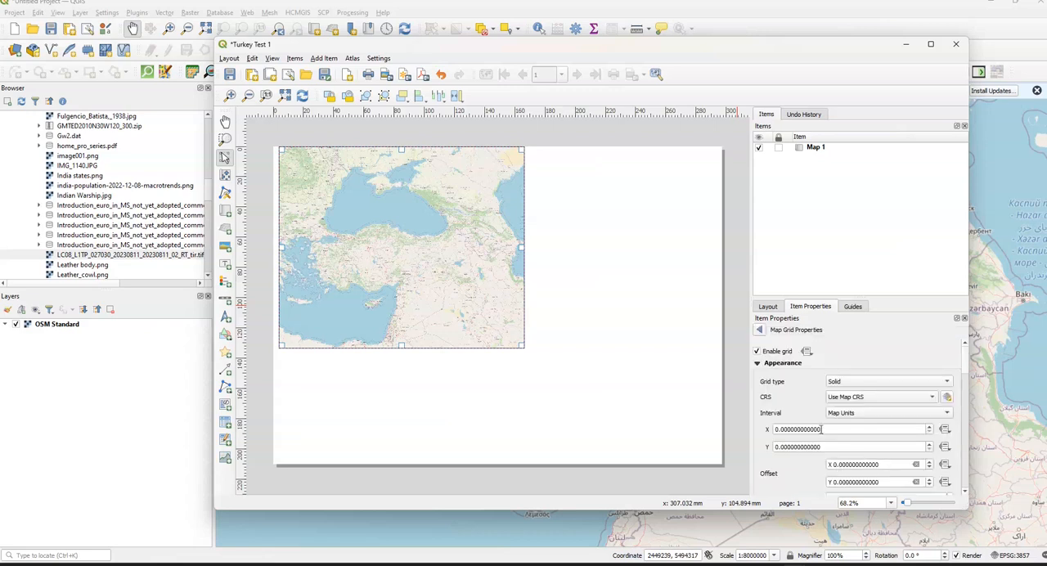
click(782, 431)
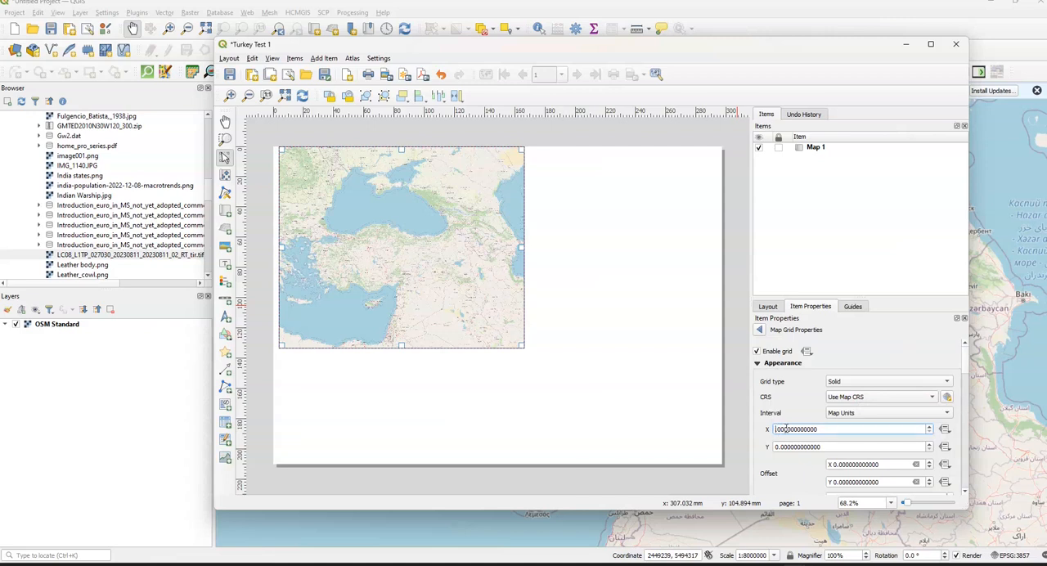
text(1000000.)
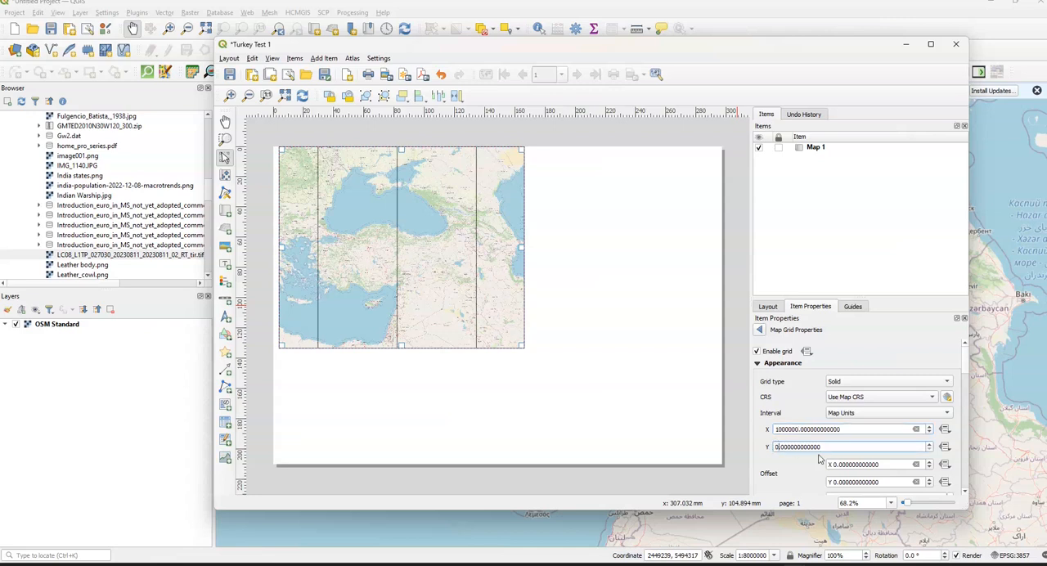
text(100000)
key(Return)
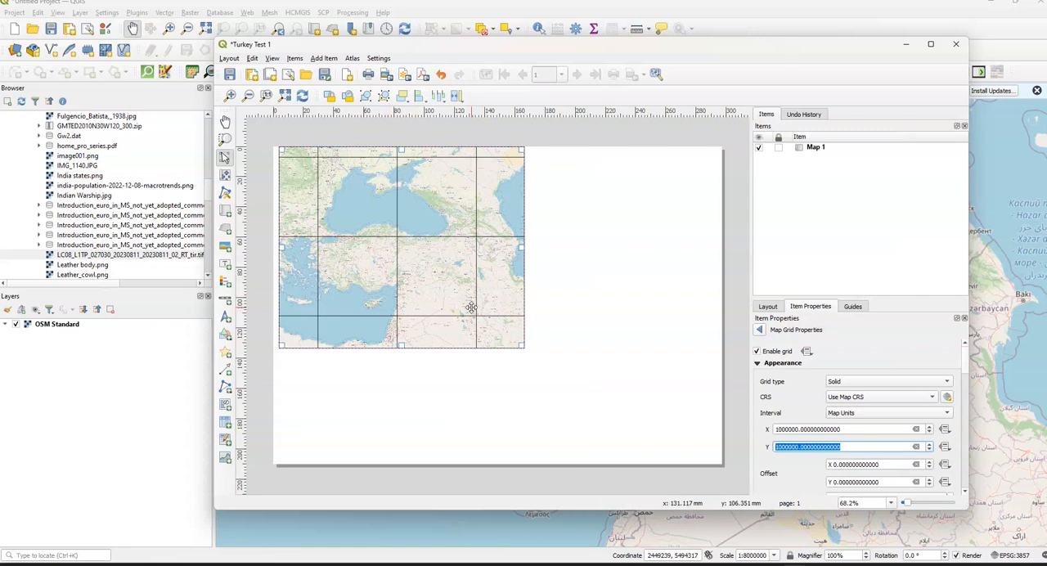
- Set the map grid's X and Y intervals to 500000 map units each
click(783, 429)
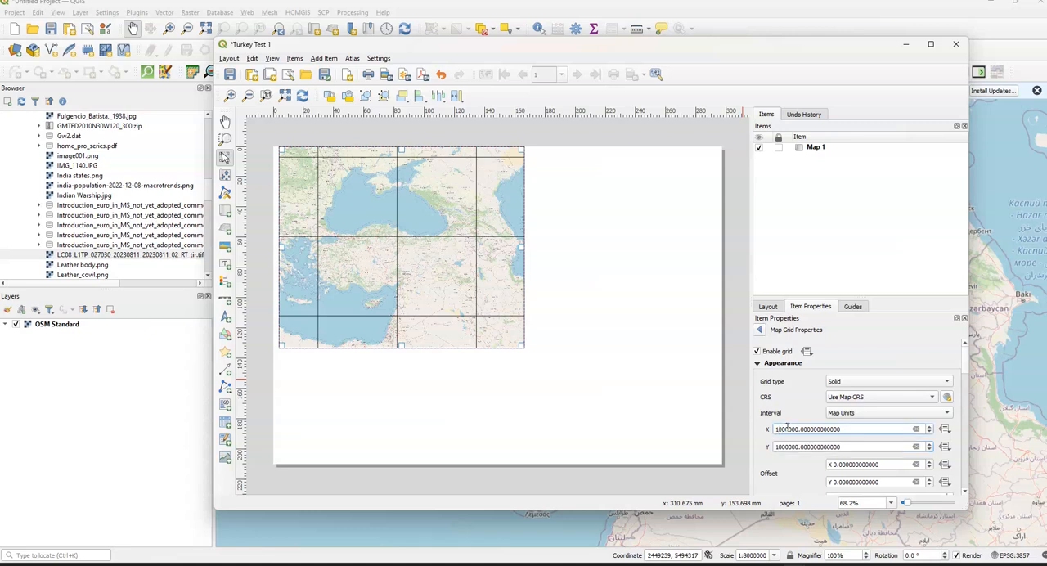
key(BackSpace)
key(BackSpace)
text(5)
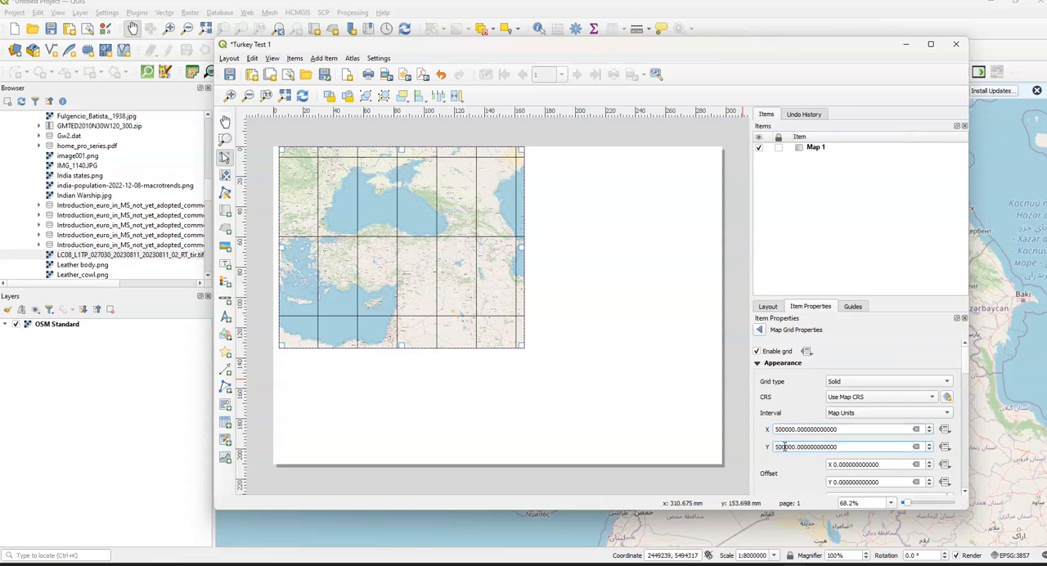
double_click(783, 447)
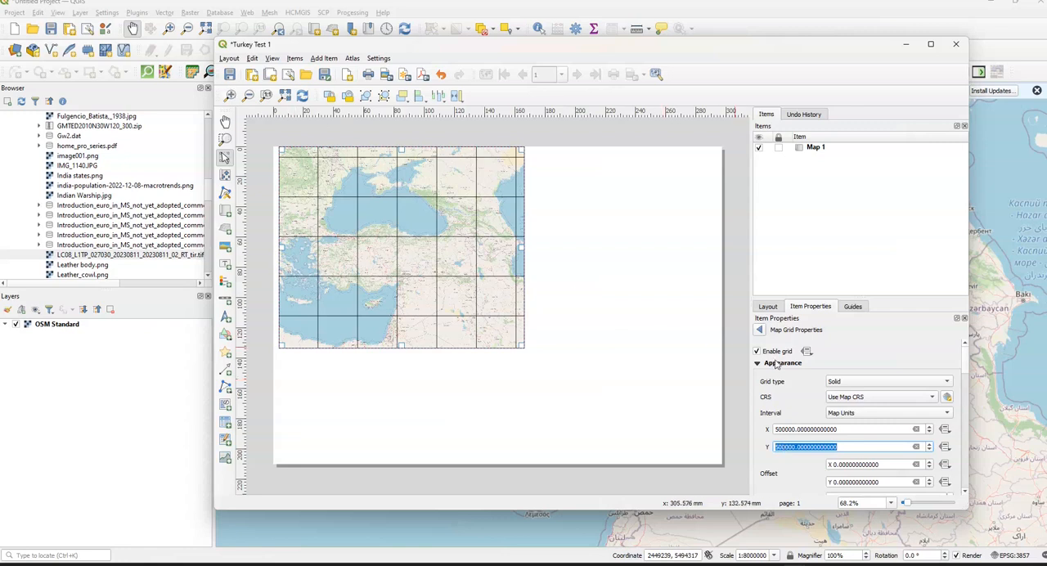
double_click(895, 429)
scroll(893, 427, up, 1)
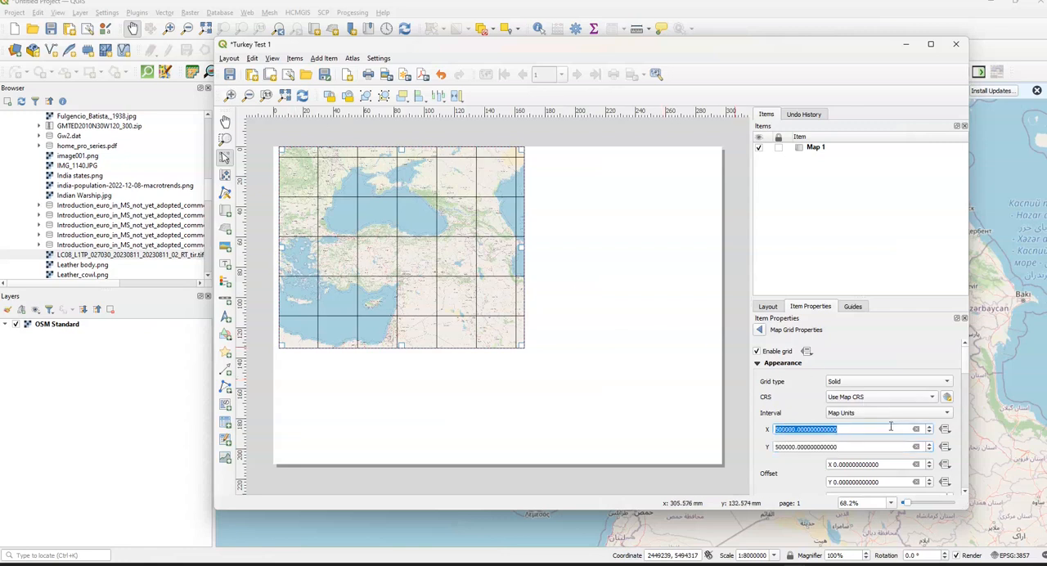
mouse_move(966, 365)
mouse_down()
mouse_move(968, 491)
mouse_move(959, 355)
mouse_up()
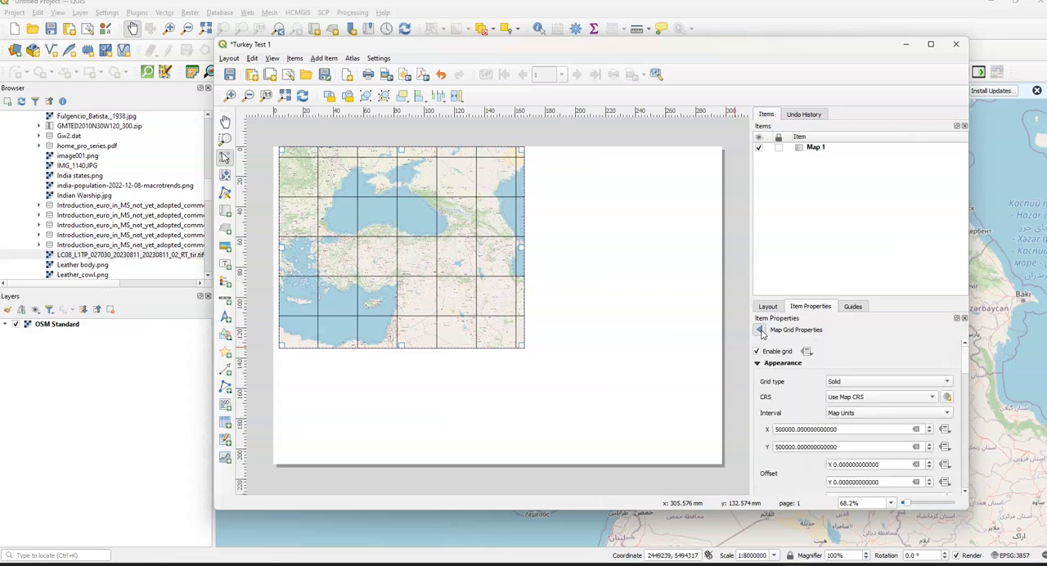
click(759, 331)
scroll(839, 400, down, 2)
scroll(839, 401, up, 2)
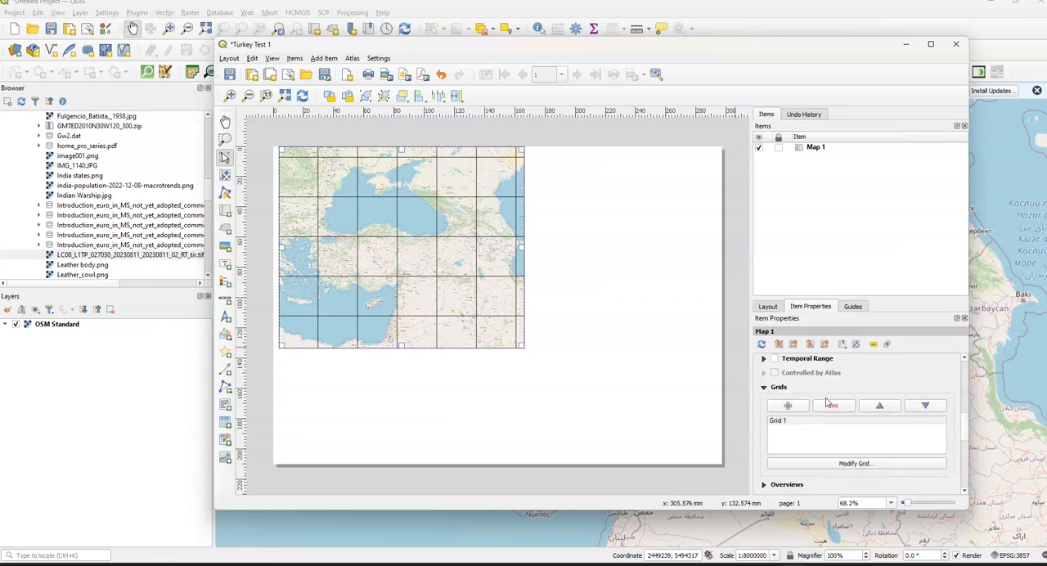
double_click(805, 421)
click(826, 464)
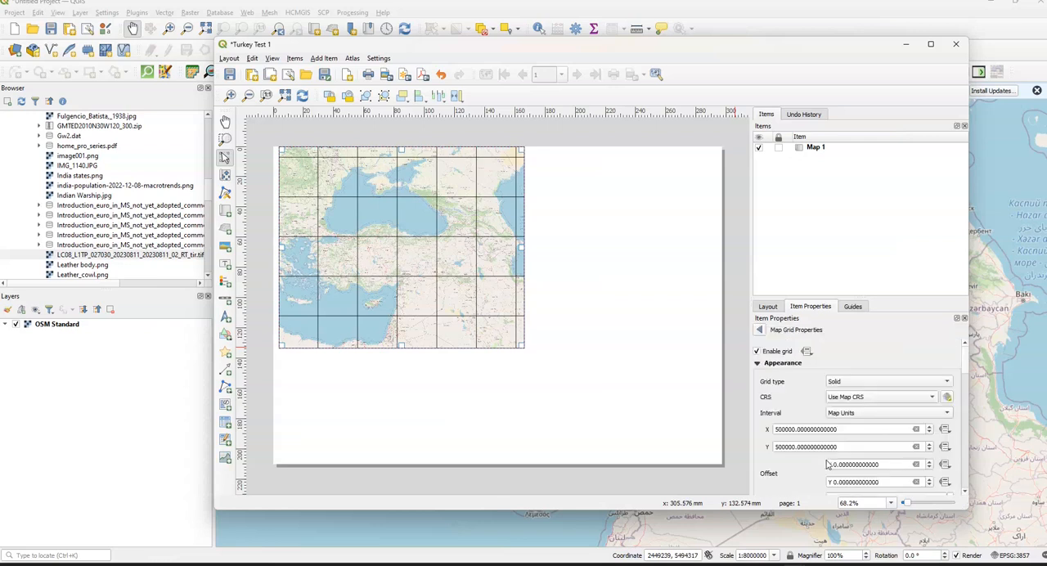
- Turn on coordinate drawing for the map grid
drag(965, 365, 963, 433)
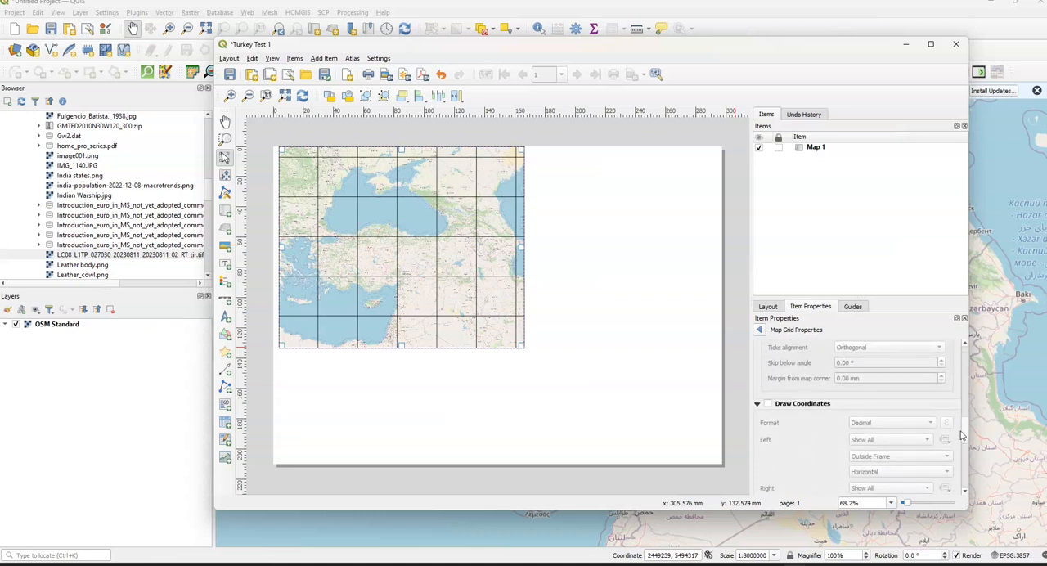
click(759, 404)
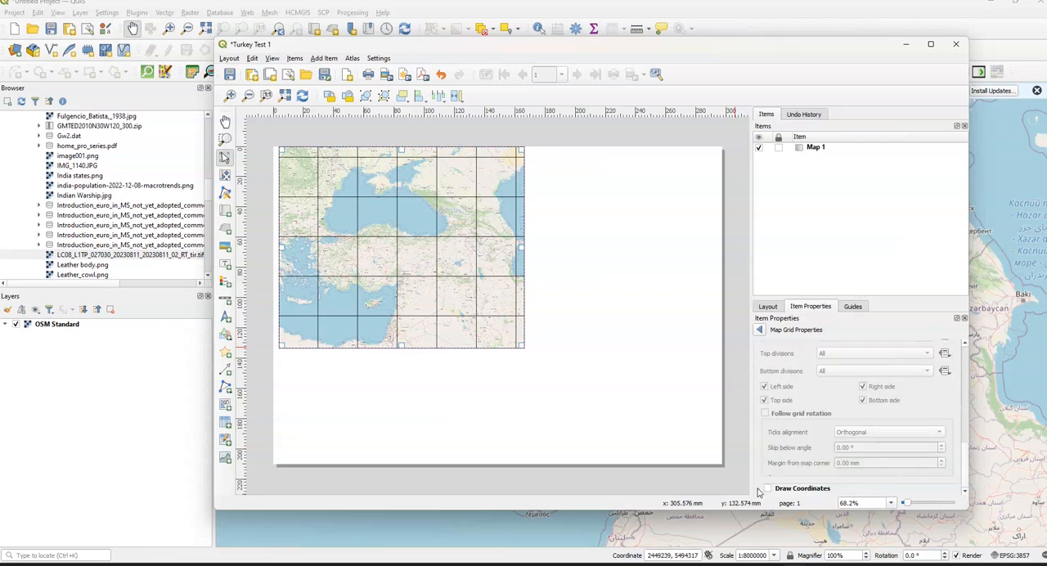
click(758, 489)
click(769, 411)
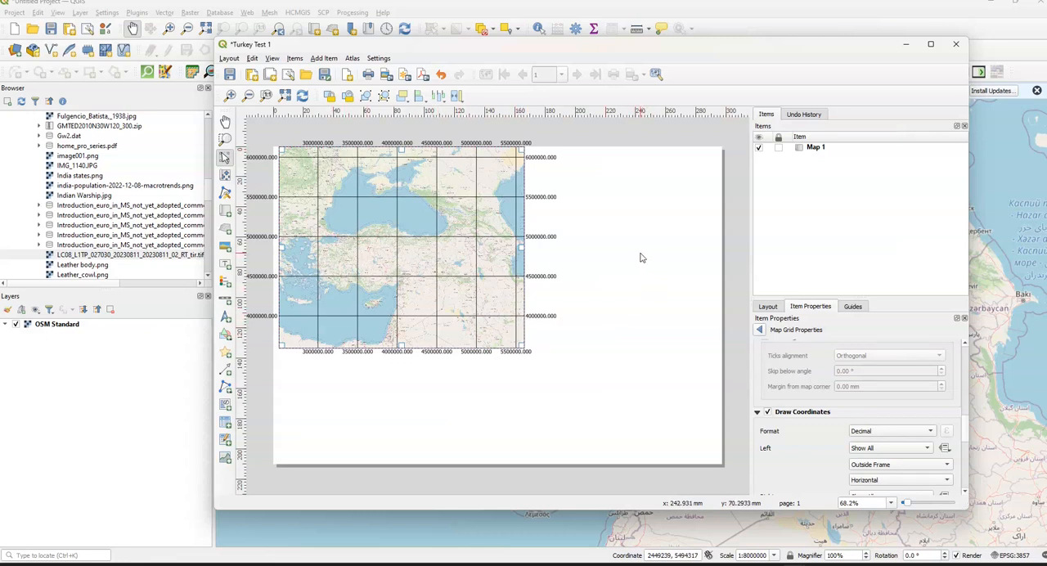
- Place a label reading "Turkey OSM MAP" near the bottom centre of the page, below the map
click(331, 59)
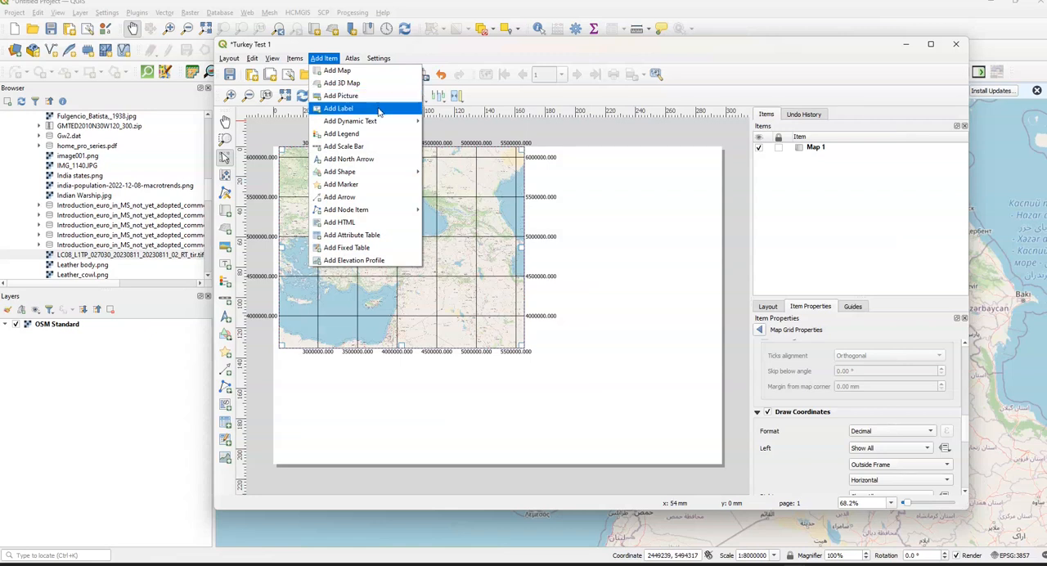
click(377, 98)
drag(449, 434, 560, 458)
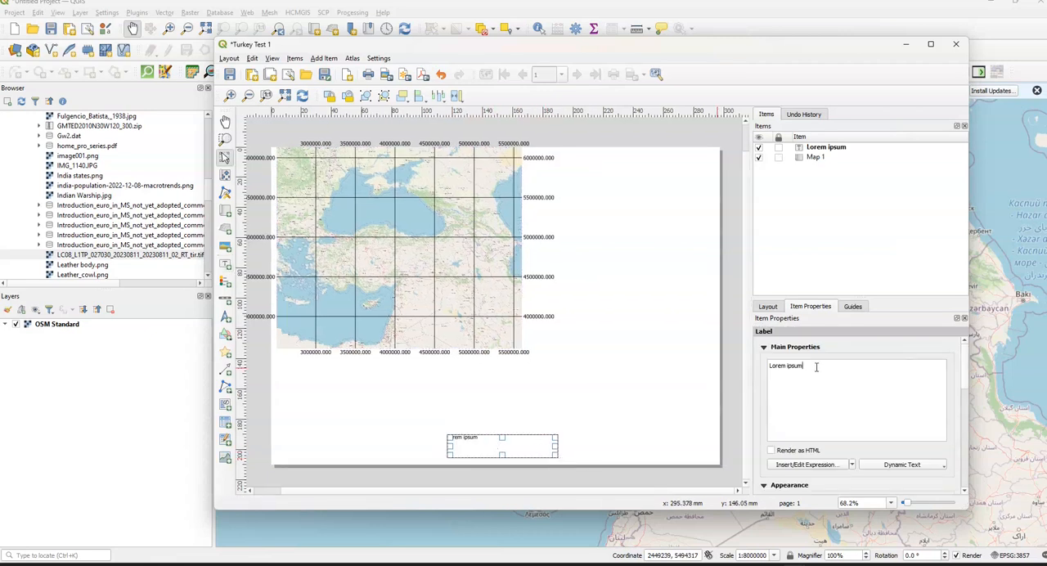
drag(816, 367, 770, 366)
key(BackSpace)
text(Turkey OSM MAP)
drag(495, 449, 500, 445)
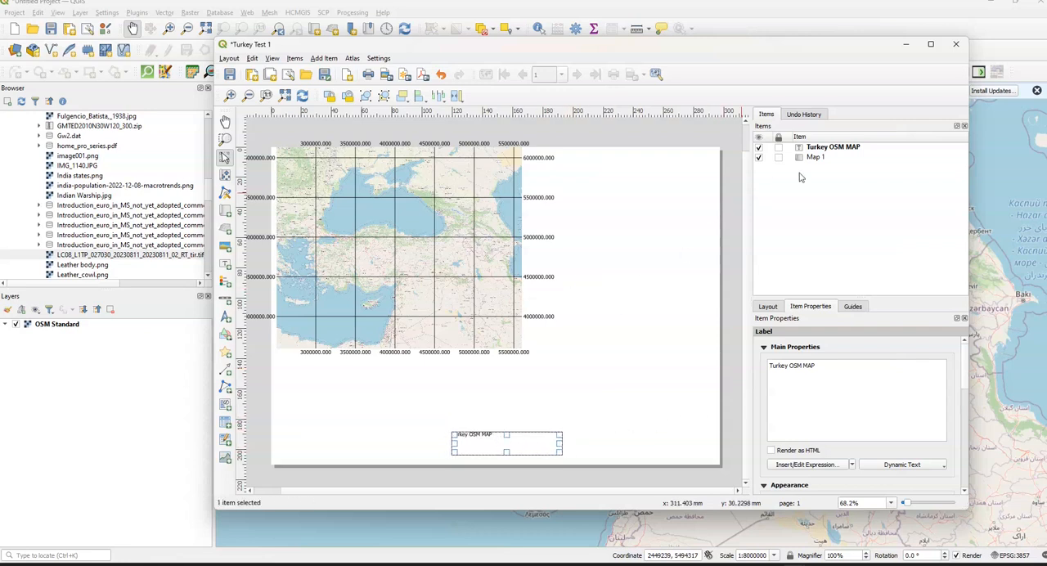
- Select the "Turkey OSM MAP" label and set its font style to Bold
click(813, 157)
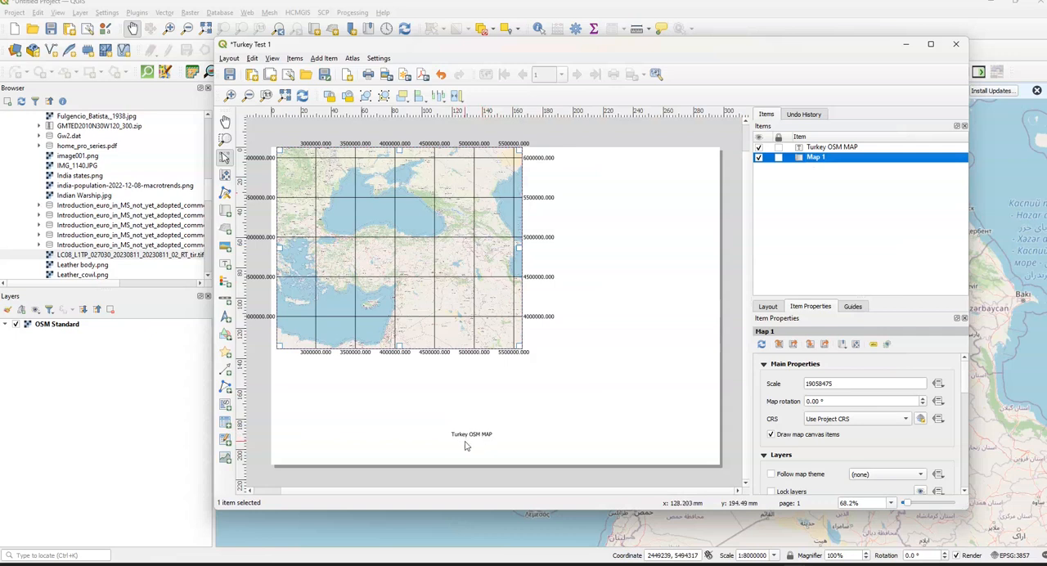
click(840, 148)
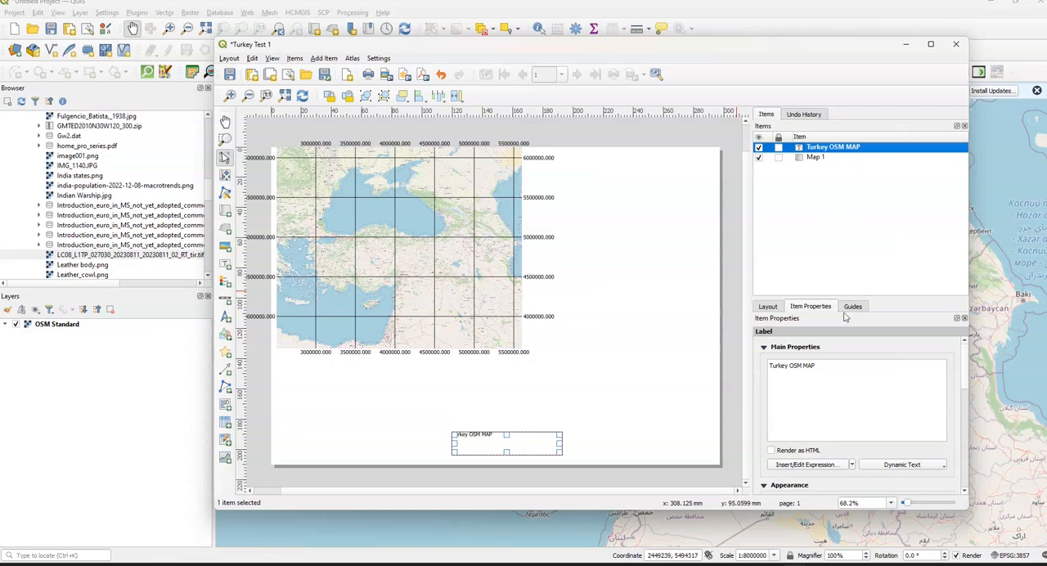
scroll(831, 354, down, 3)
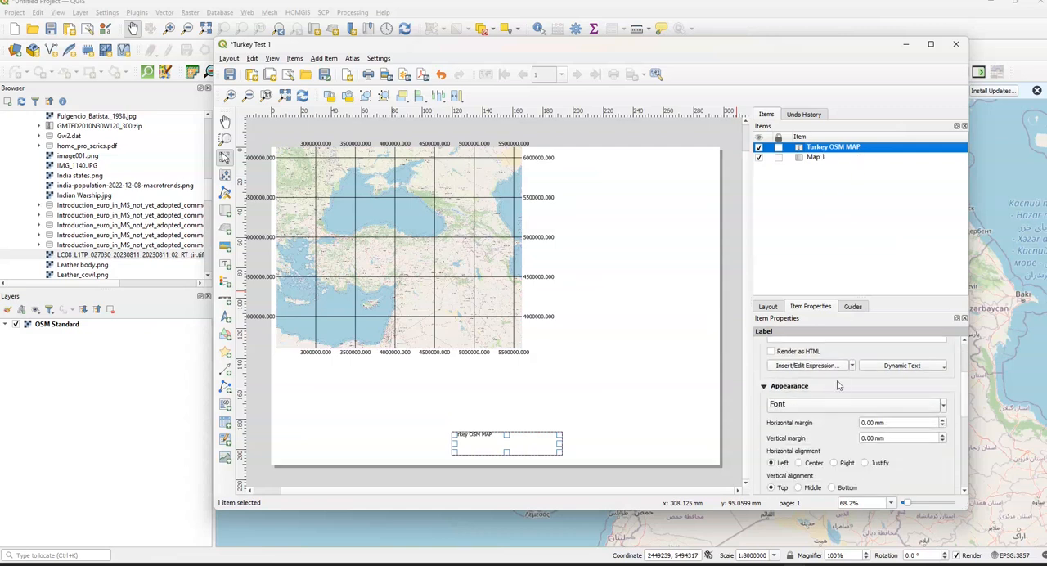
click(928, 412)
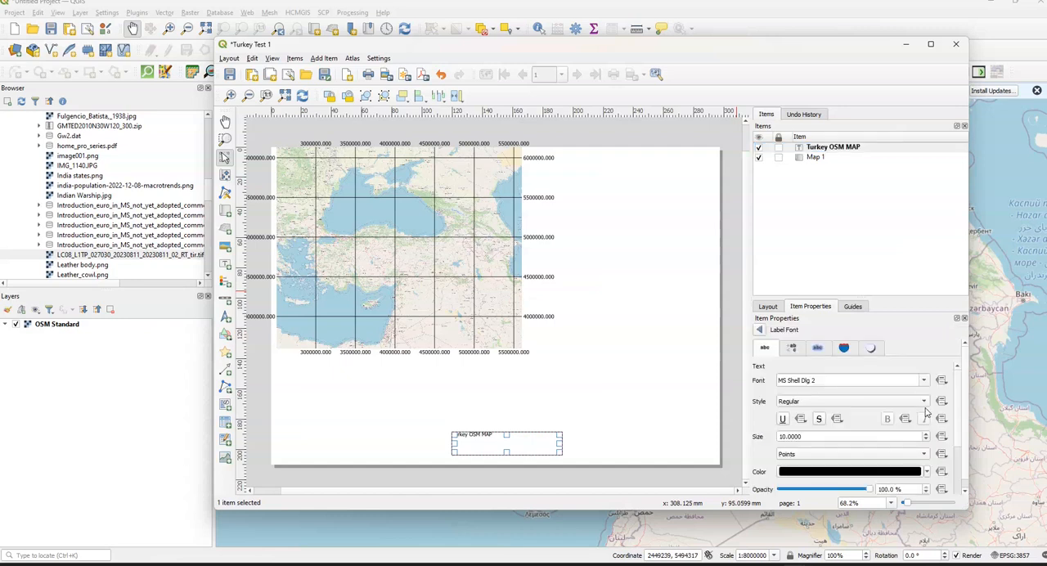
click(846, 400)
click(842, 416)
- Set the title label's font size to 24 points
click(795, 438)
double_click(796, 440)
key(BackSpace)
key(BackSpace)
key(BackSpace)
text(24)
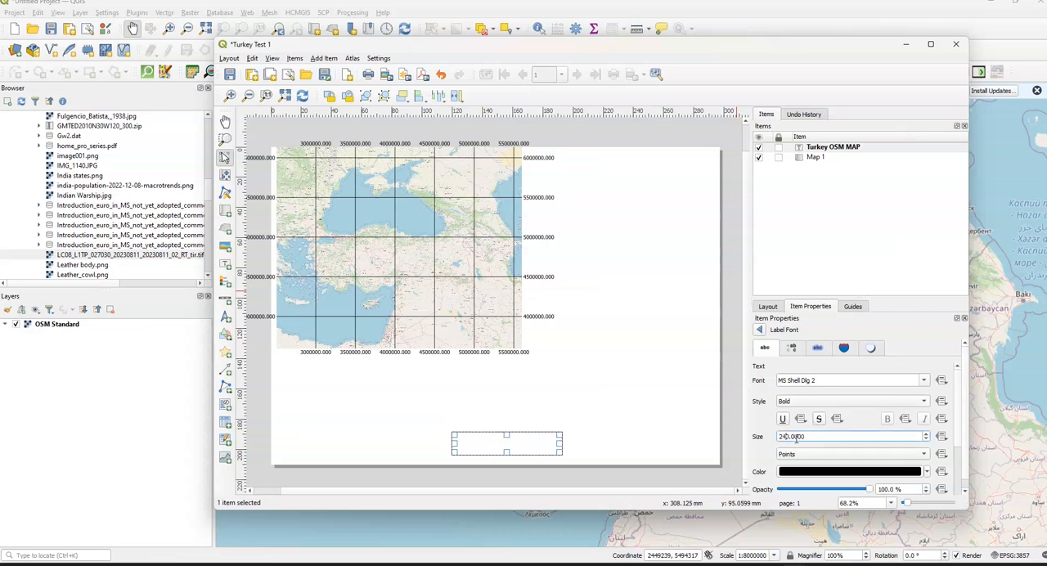
key(BackSpace)
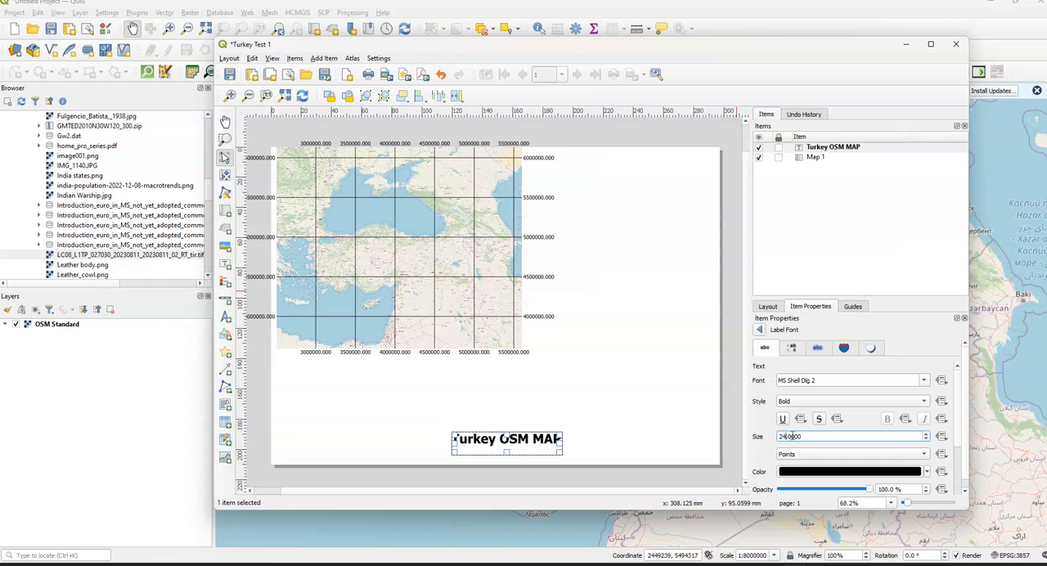
- Enlarge the title label's frame to fit the bigger text and shift it slightly up on the page
drag(563, 454, 577, 468)
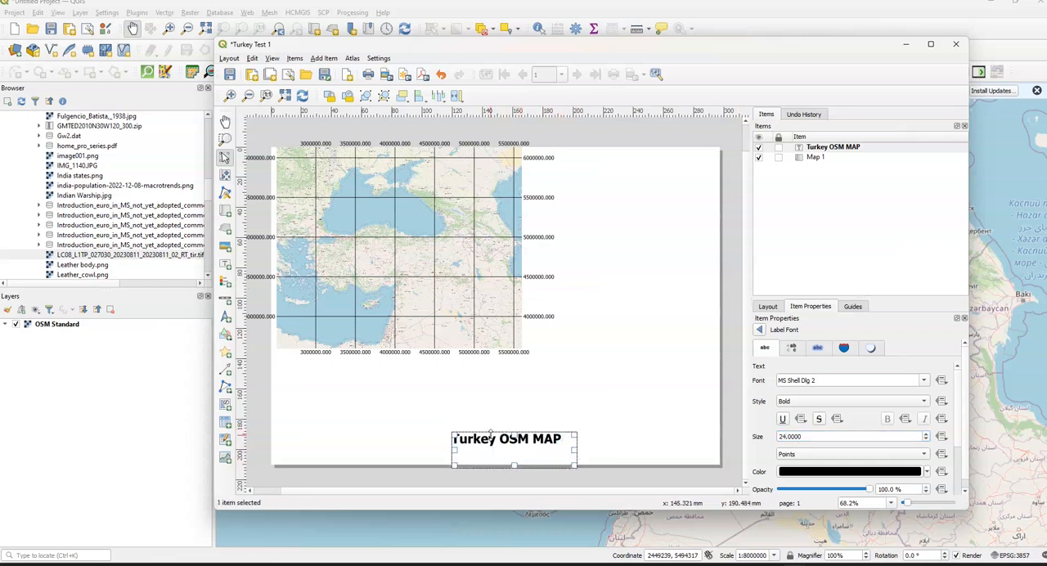
drag(524, 451, 522, 442)
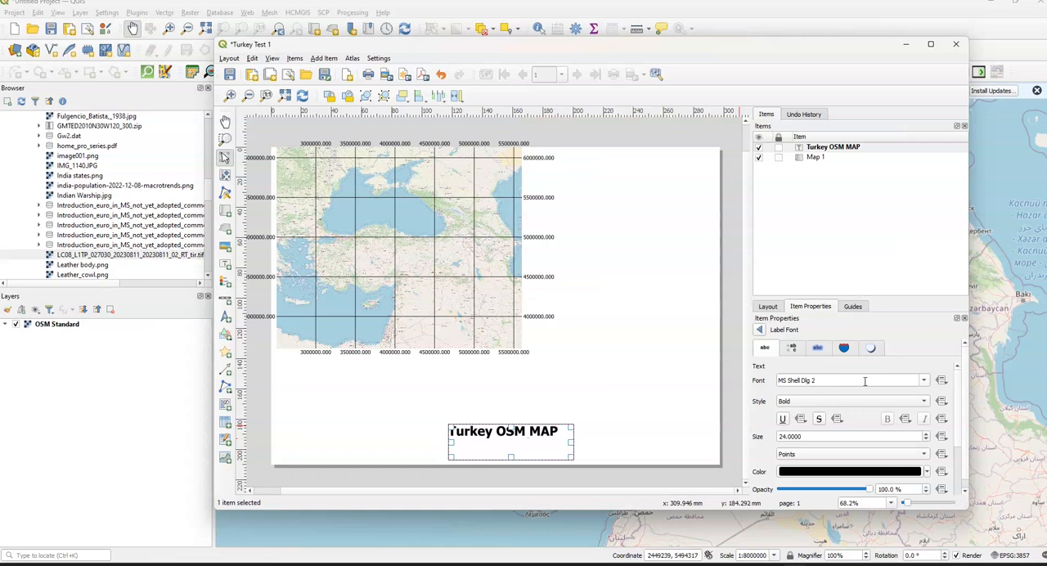
- Cycle the label's font to MS UI Gothic and back to MS Shell Dlg 2, with the style on Regular
scroll(866, 380, down, 1)
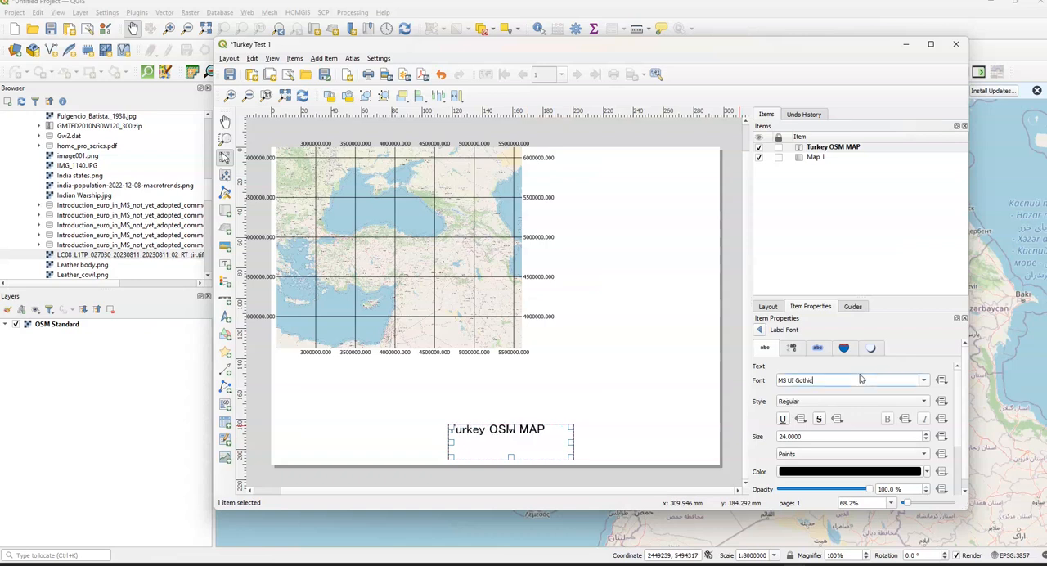
scroll(861, 379, up, 1)
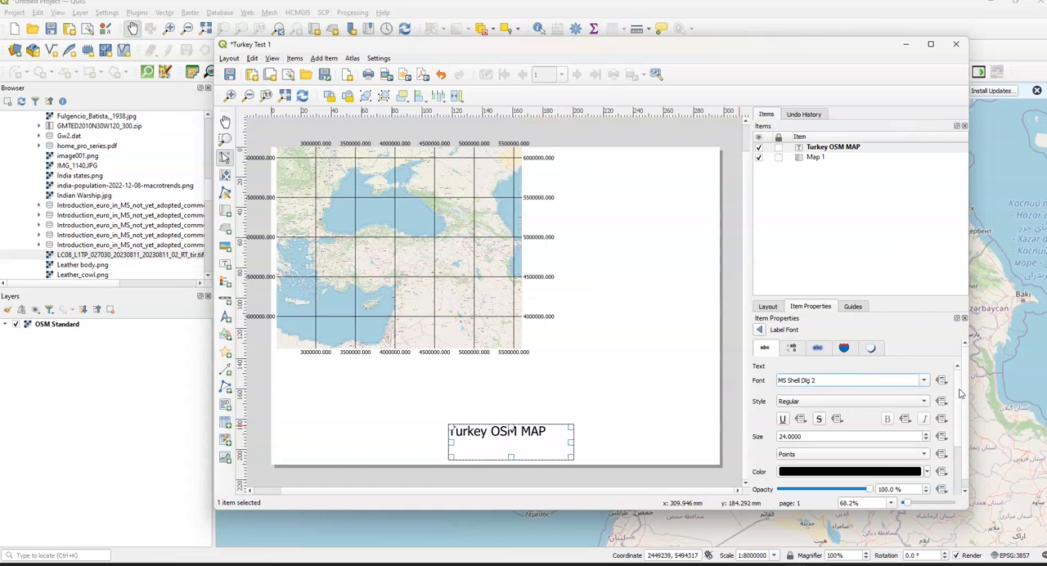
- Try a 63% opacity on the title label's text, and restore it to 100%
scroll(962, 393, down, 1)
scroll(960, 431, down, 2)
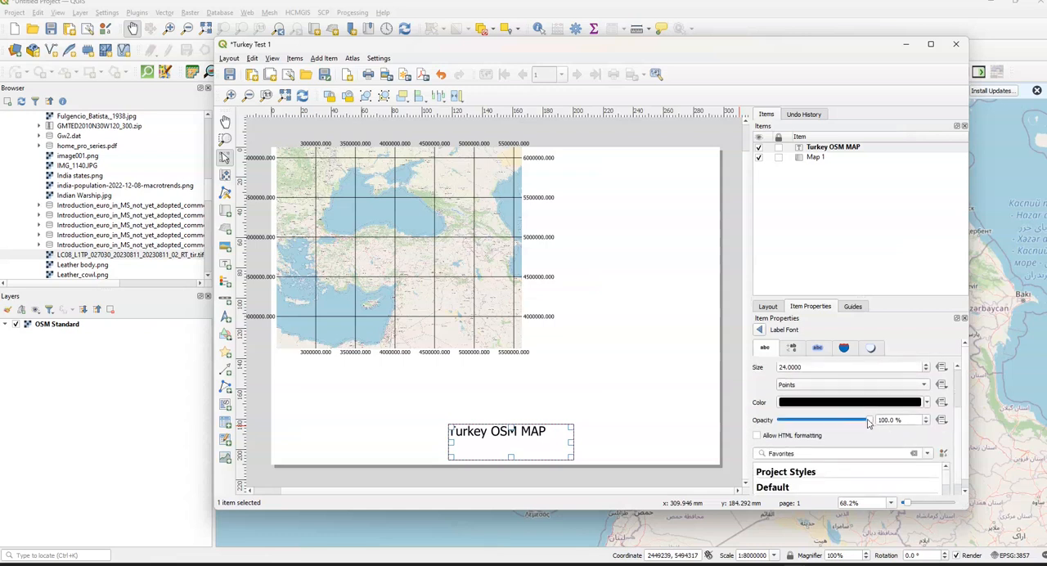
drag(869, 422, 838, 422)
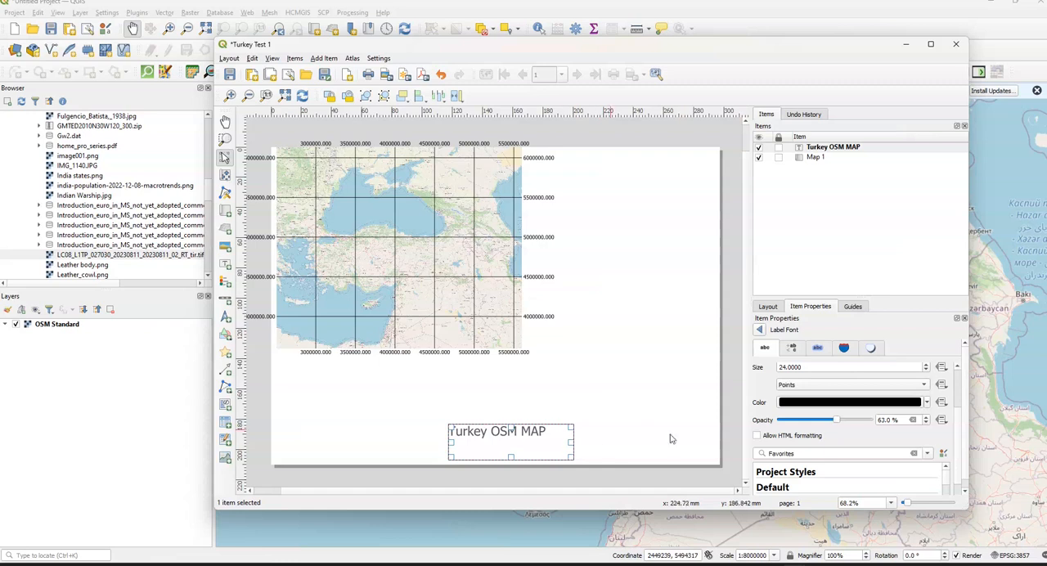
drag(837, 420, 874, 422)
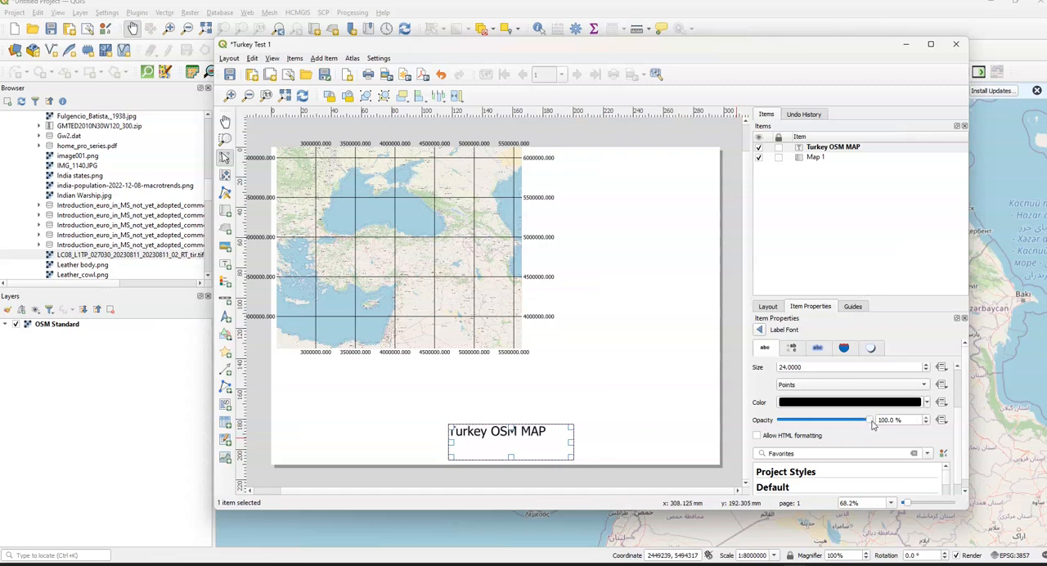
scroll(961, 459, down, 1)
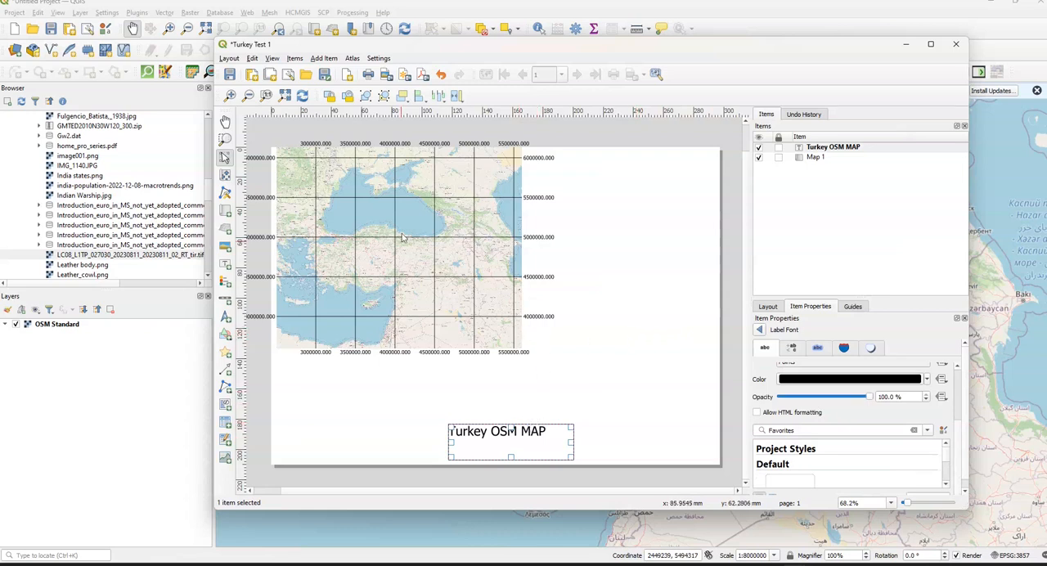
- Add a legend near the lower left of the page, beside the title label
click(324, 58)
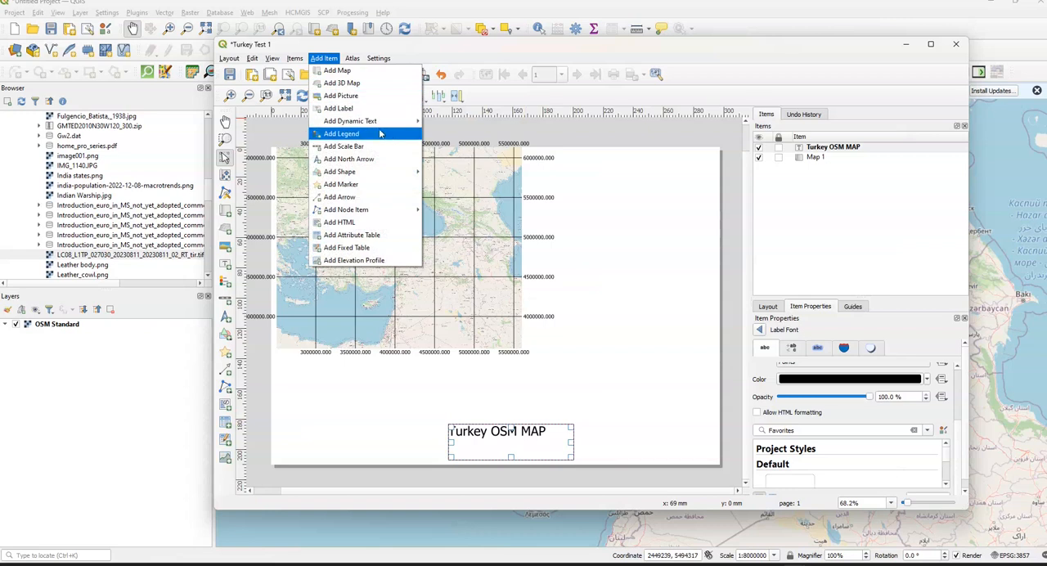
mouse_move(395, 121)
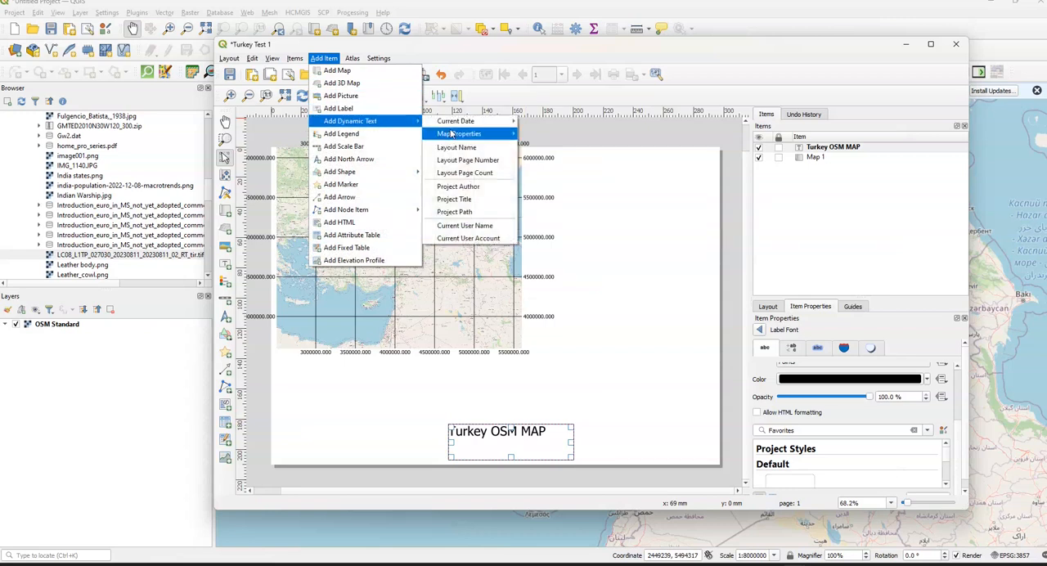
mouse_move(455, 126)
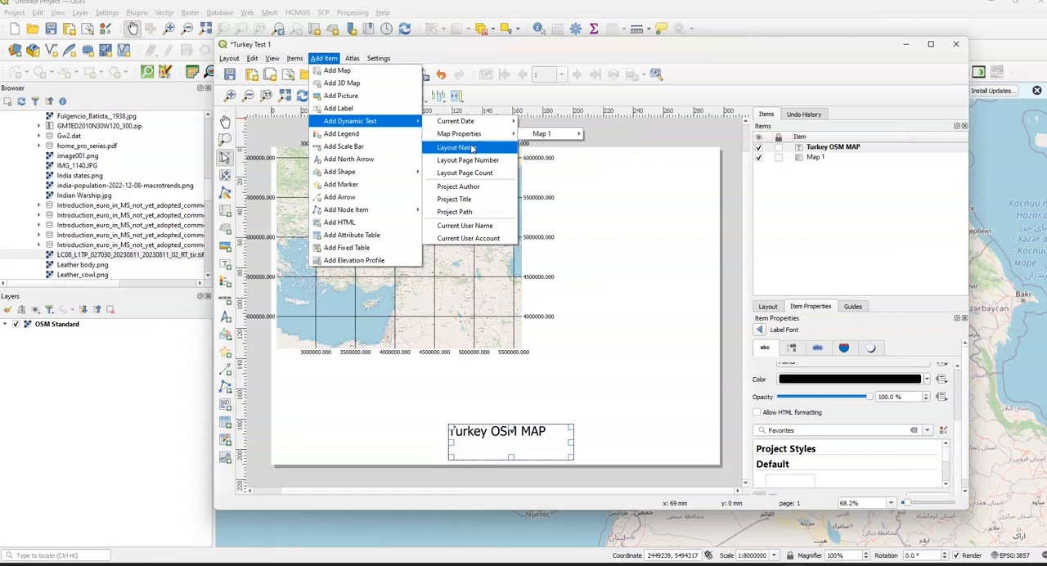
click(353, 134)
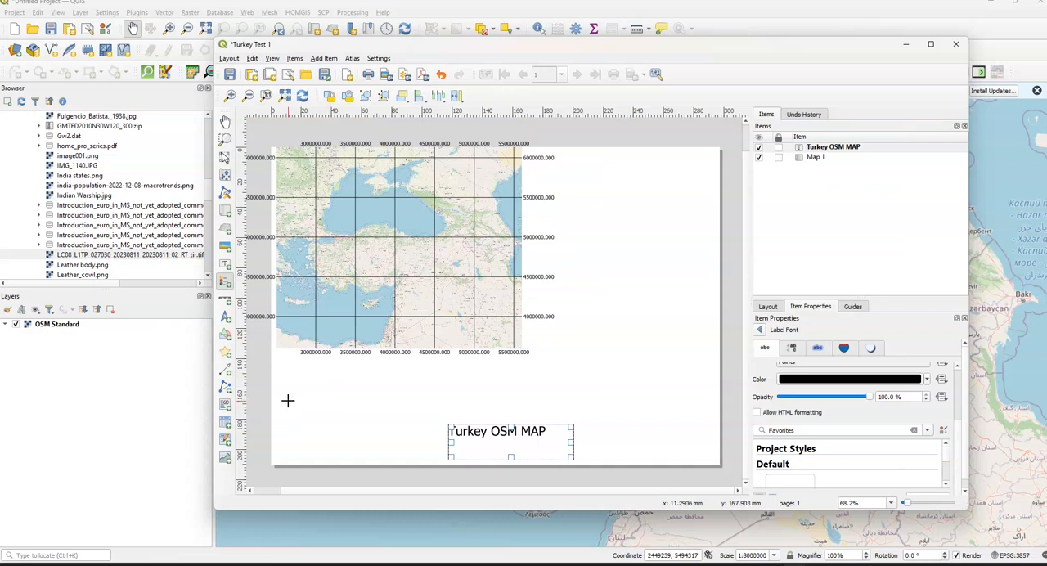
drag(319, 425, 415, 446)
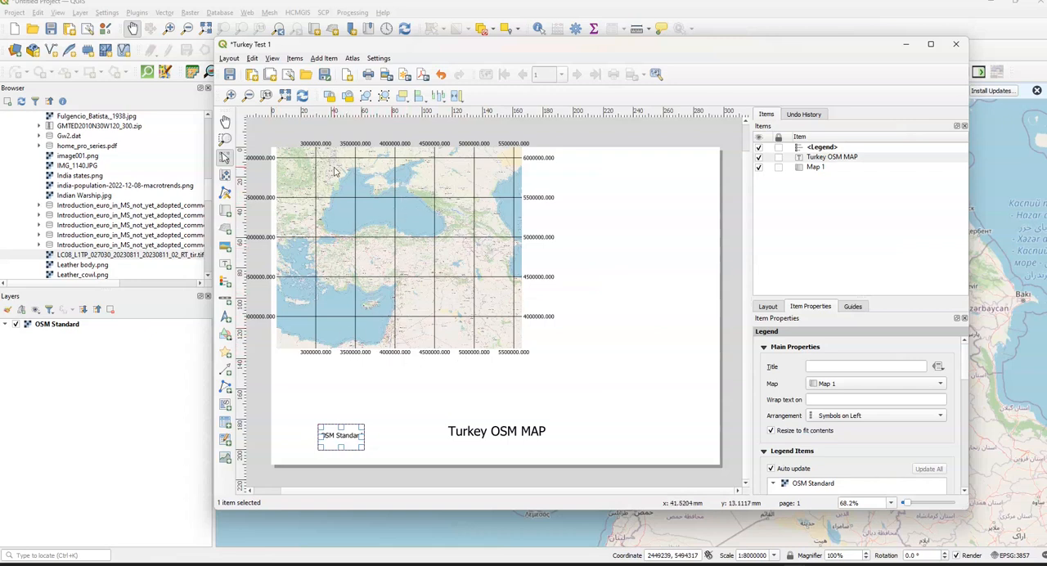
- Add a scale bar just below the lower-left part of the map
click(324, 58)
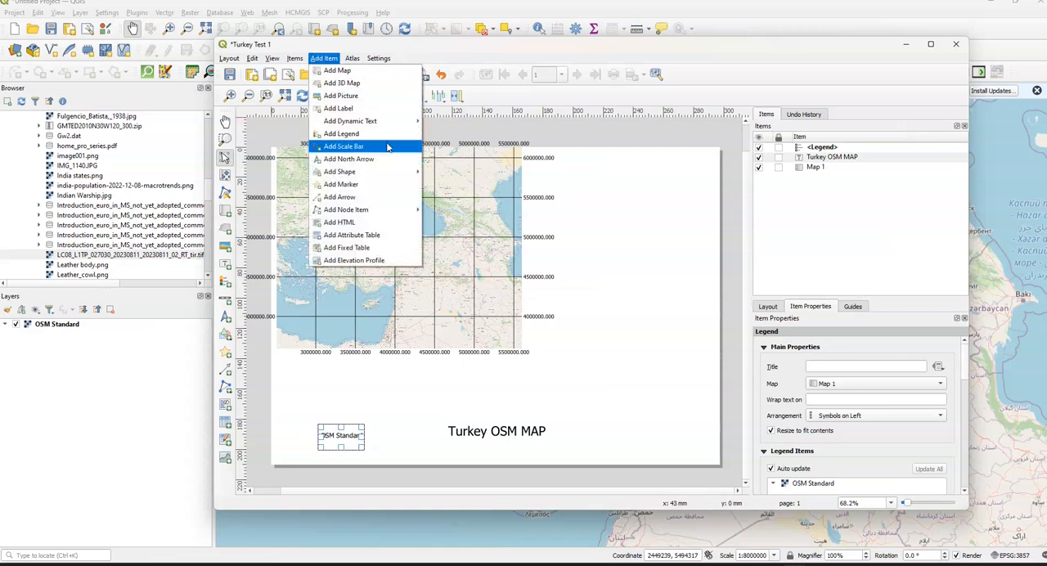
click(384, 146)
drag(285, 374, 471, 396)
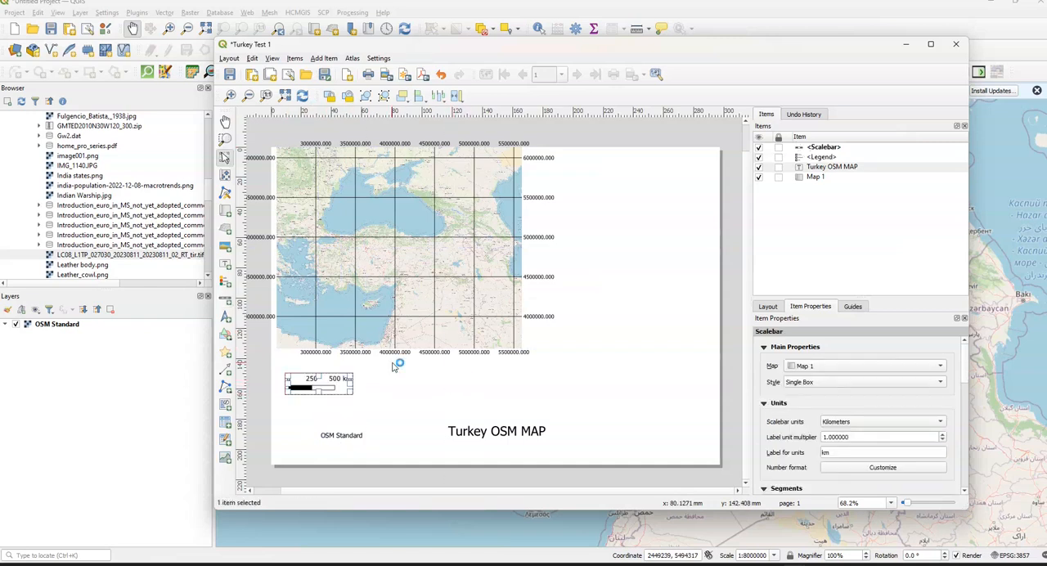
- Set the scale bar's left segments to 1 and move the bar closer to the map's lower-left corner
scroll(908, 379, down, 5)
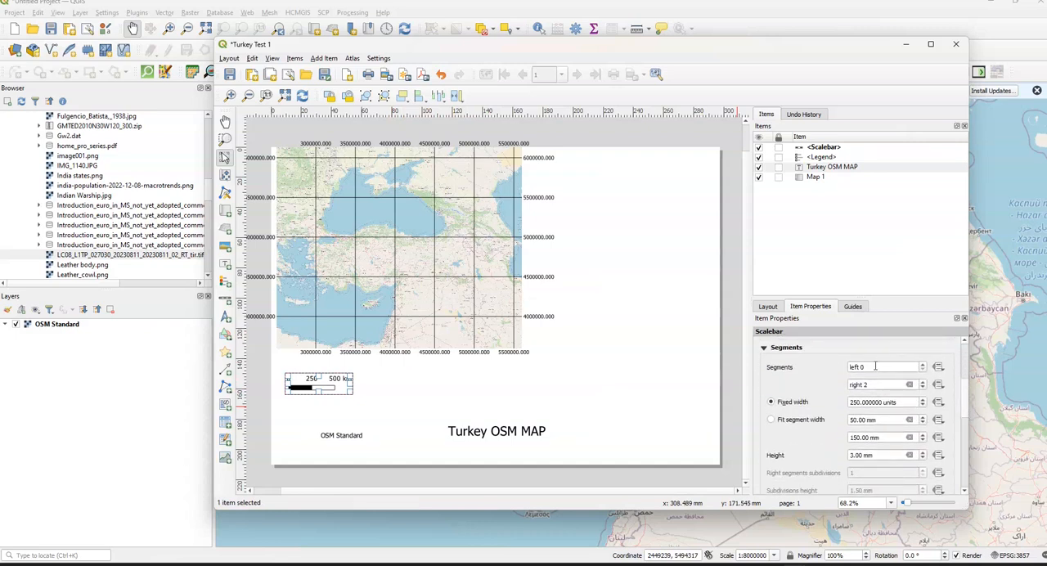
click(850, 369)
text(1)
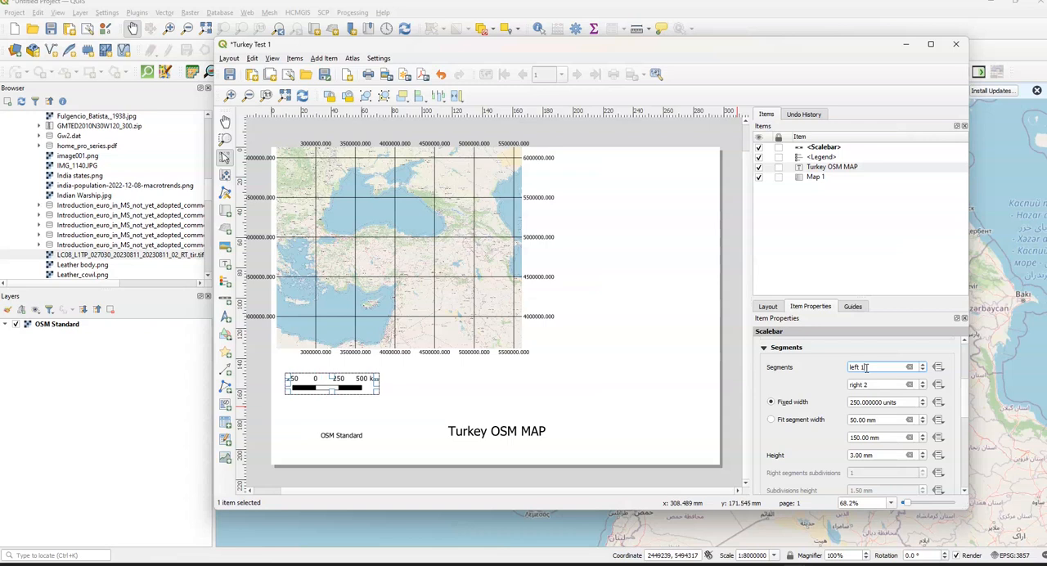
mouse_move(341, 381)
mouse_down()
mouse_move(356, 383)
mouse_move(329, 373)
mouse_up()
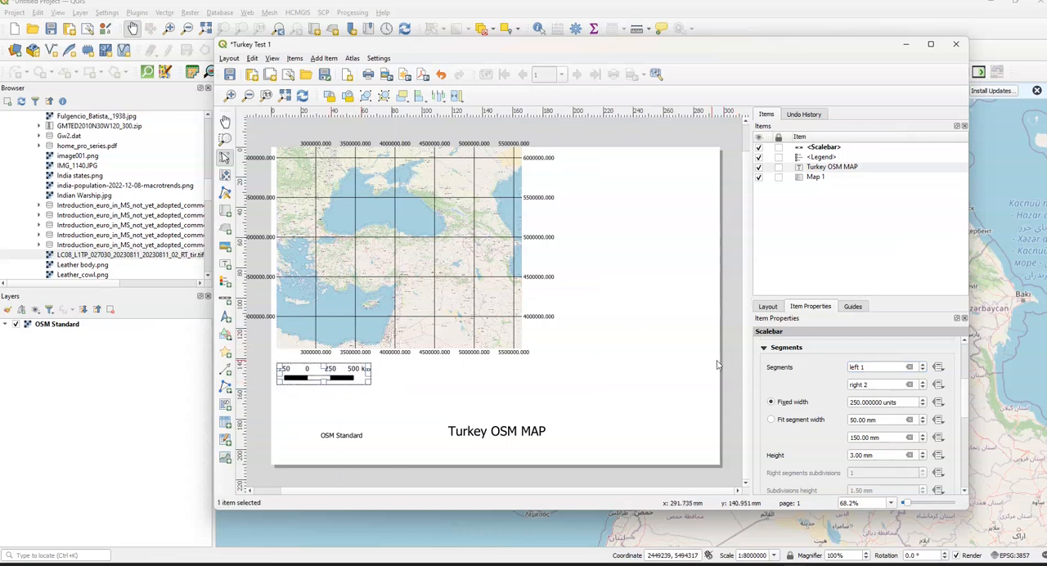
- Set the scale bar's left segments to 0 and its right segments to 3
click(865, 367)
key(BackSpace)
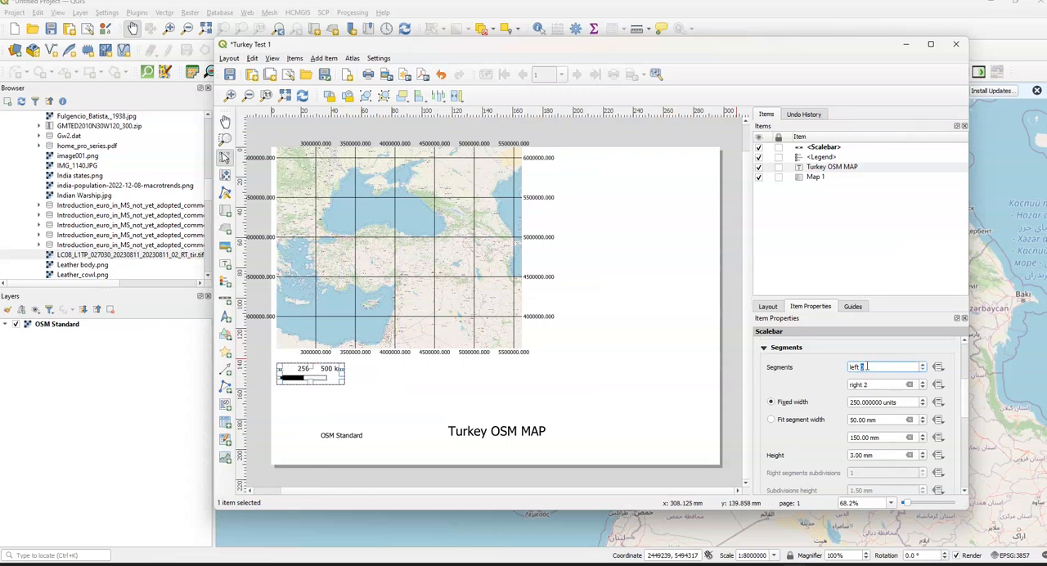
click(875, 384)
key(BackSpace)
text(3)
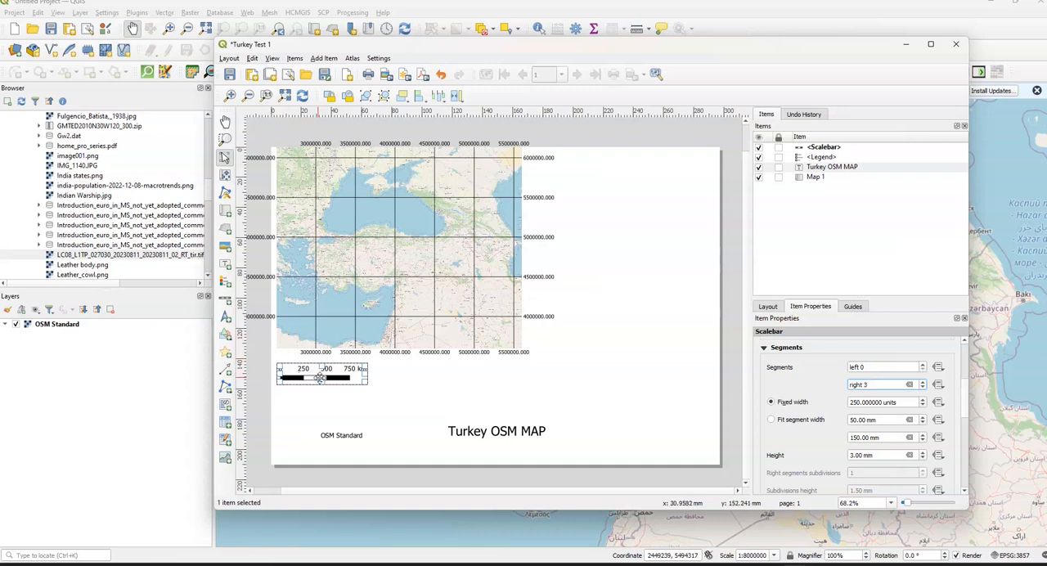
click(341, 400)
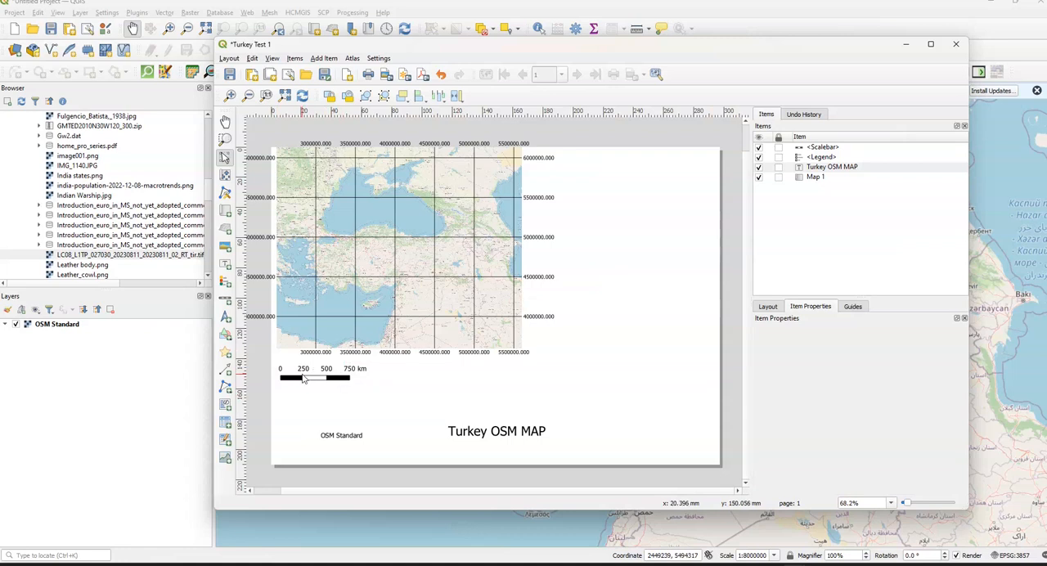
- Reselect the scale bar and set its right segments to 4
click(824, 147)
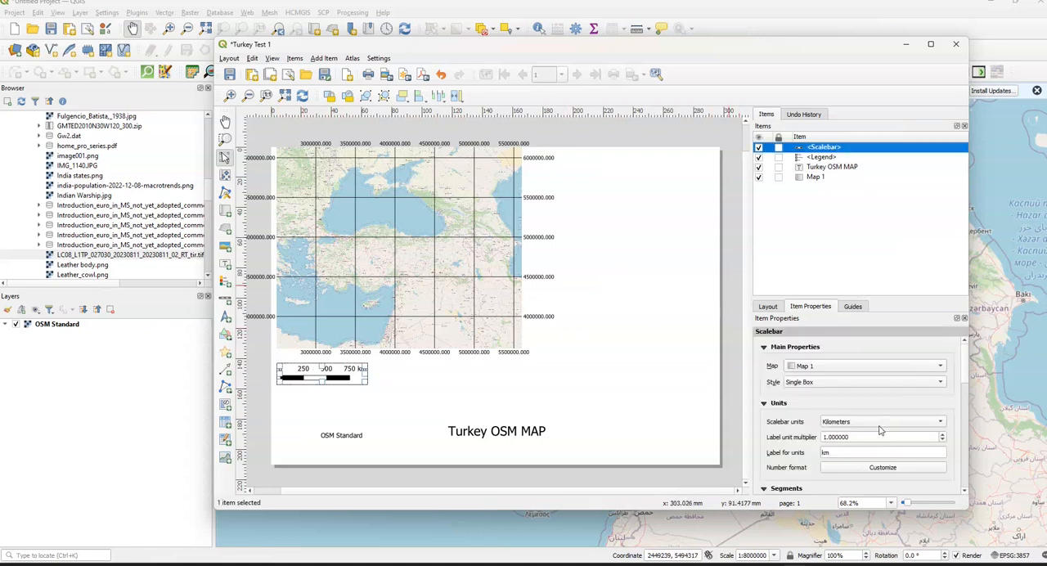
scroll(969, 384, down, 3)
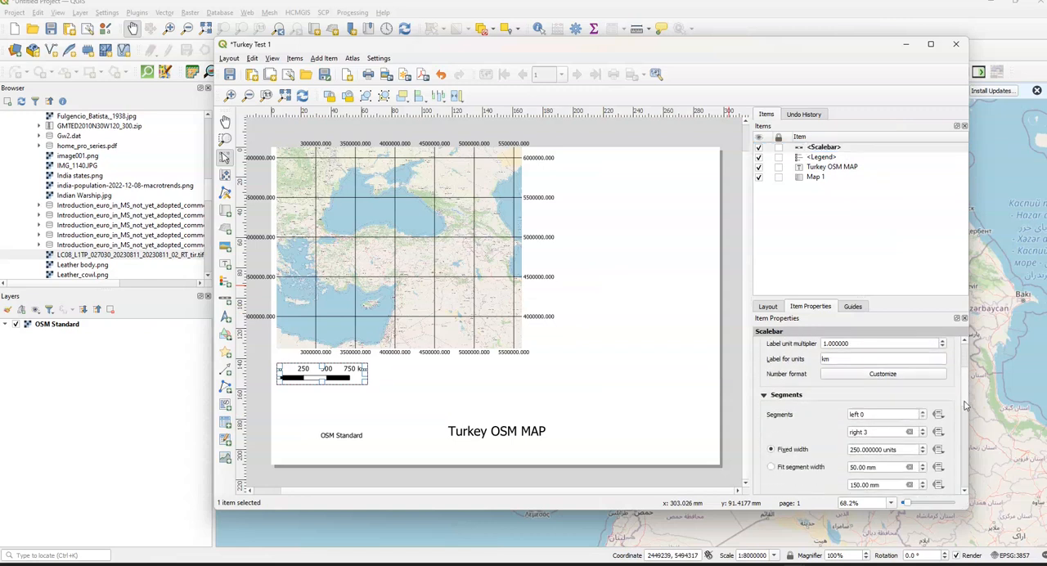
scroll(876, 436, up, 1)
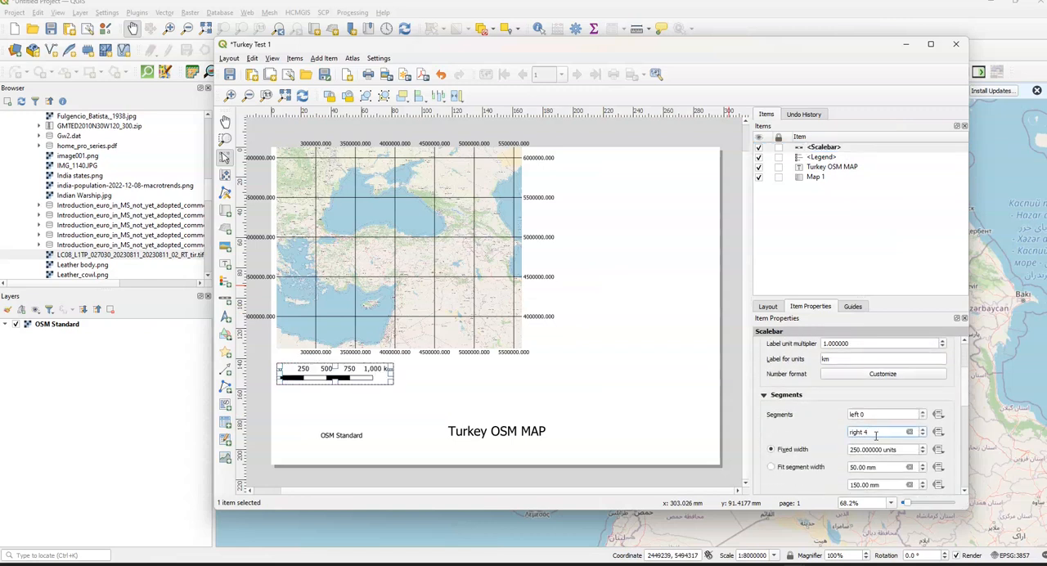
- Set the scale bar's fixed segment width to 300 units
click(860, 450)
key(BackSpace)
key(BackSpace)
key(BackSpace)
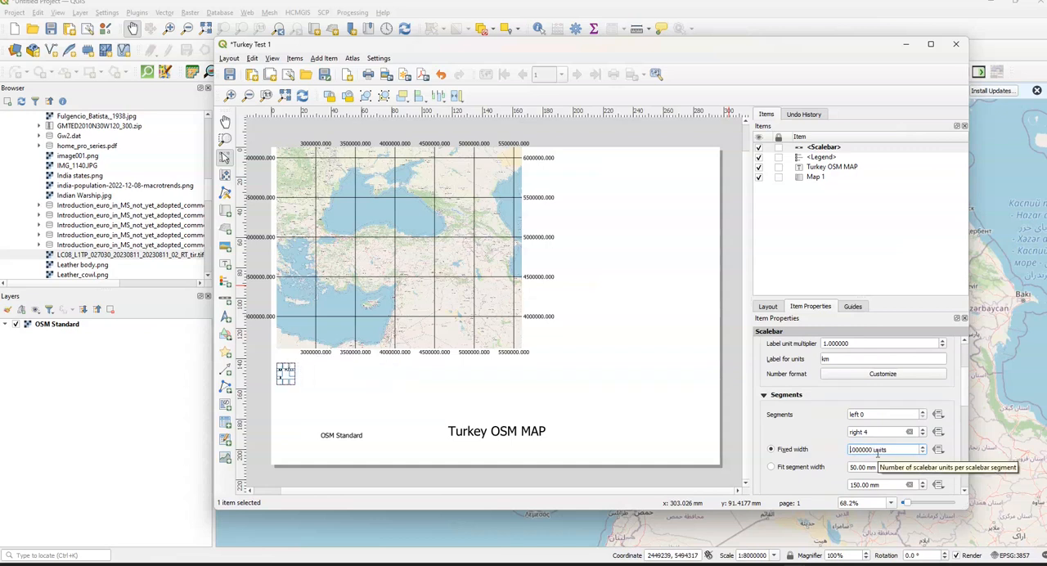
text(300)
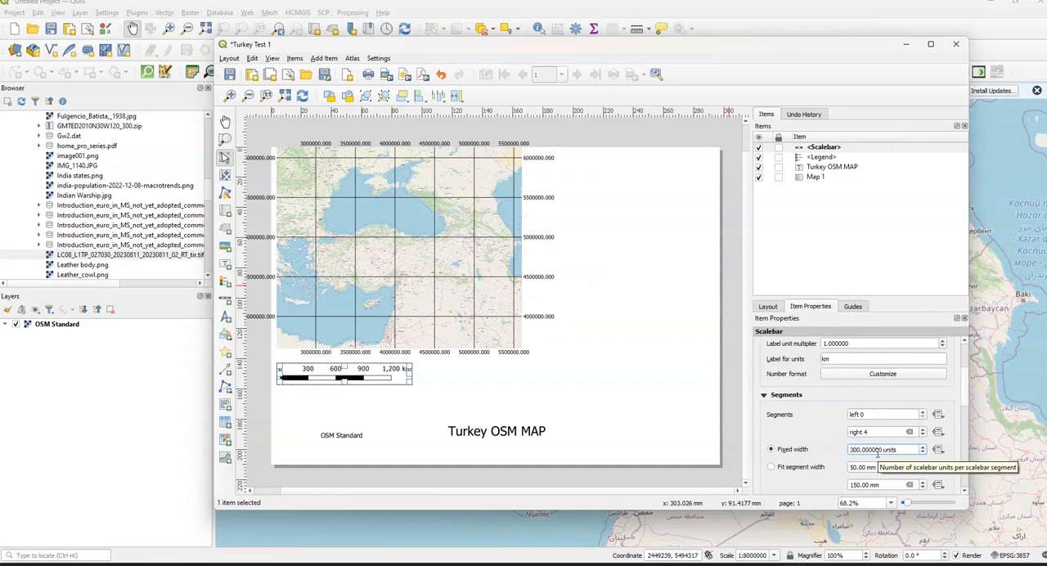
- Try a fixed segment width of 100 units for the scale bar, and return it to 250 units
key(BackSpace)
key(BackSpace)
key(BackSpace)
text(100)
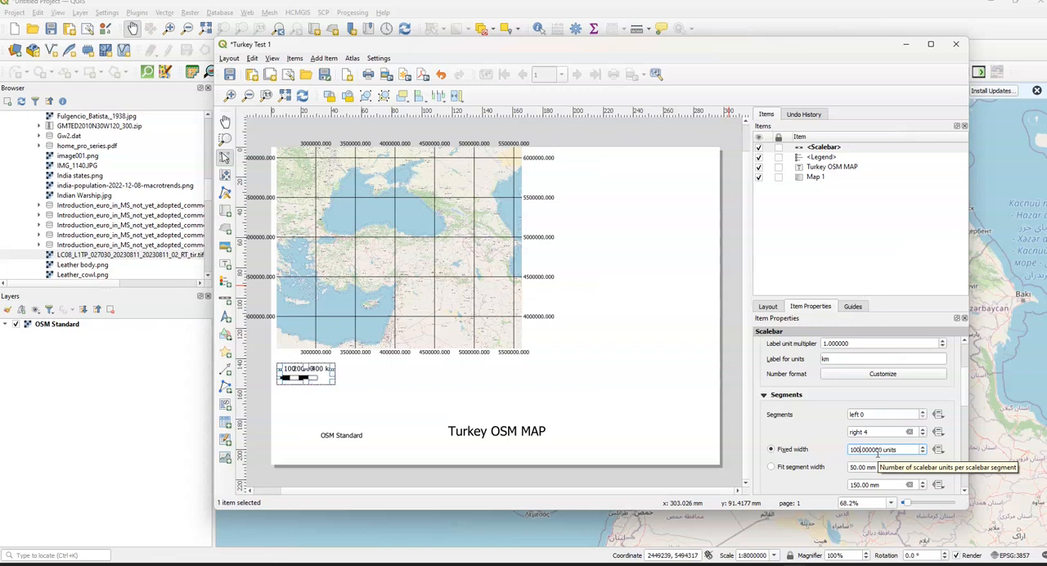
text(0000)
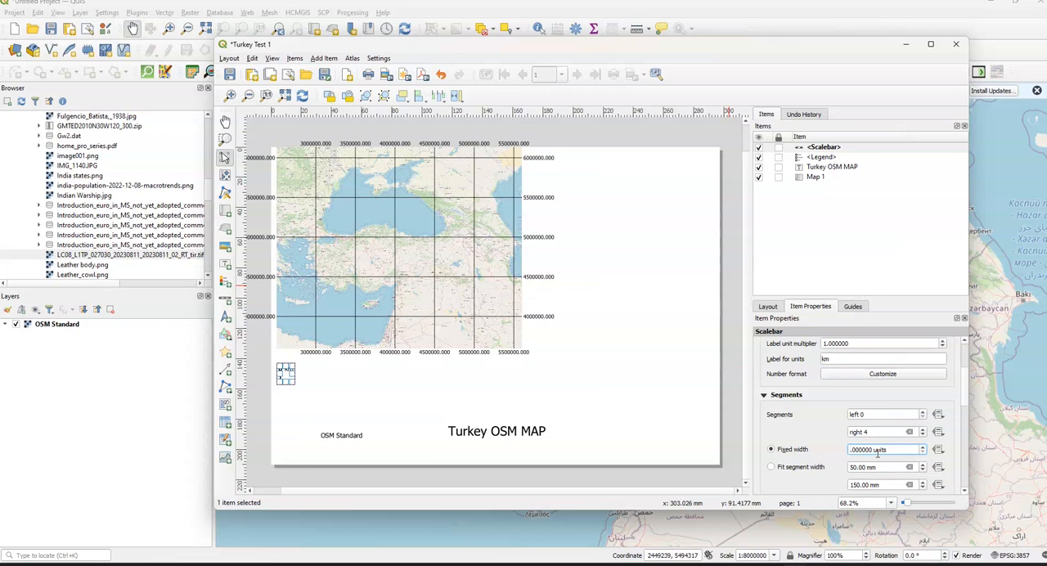
text(250)
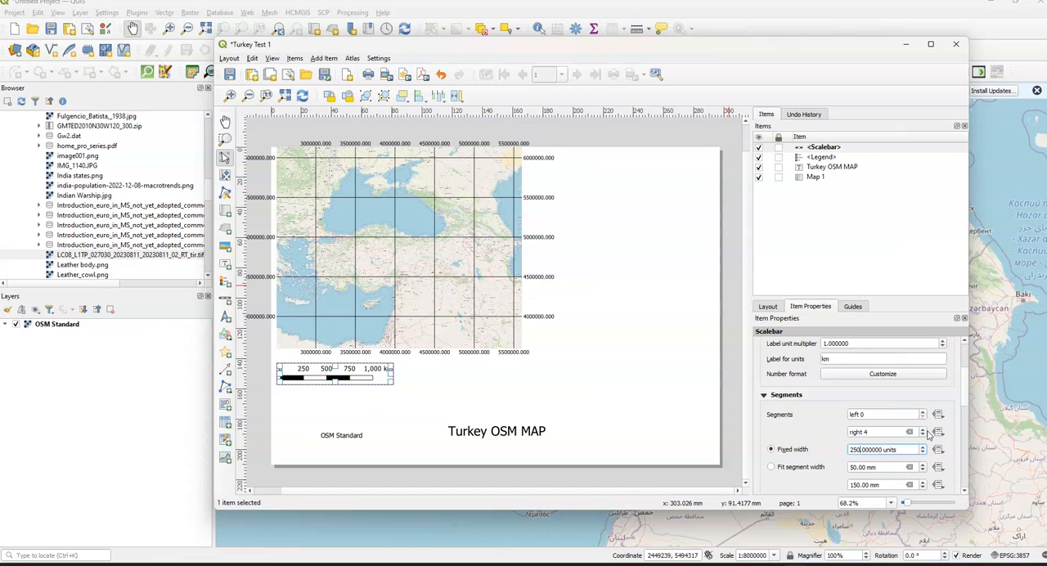
- Set the scale bar's right segments to 5 and move the scale bar slightly away from the page's left edge
click(923, 430)
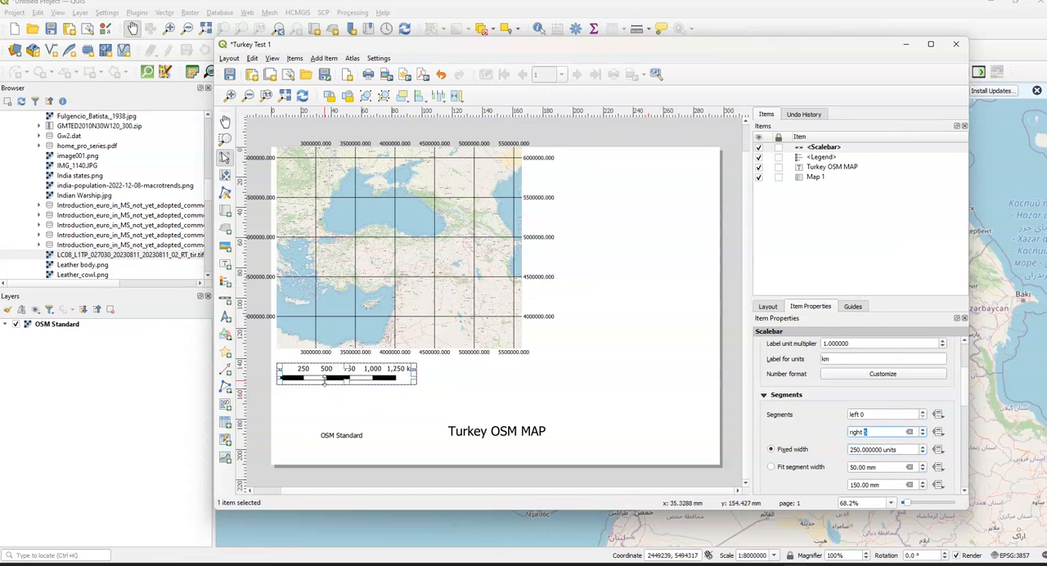
drag(343, 370, 335, 392)
- Add a small north arrow inside the upper-right corner of the main map
click(327, 59)
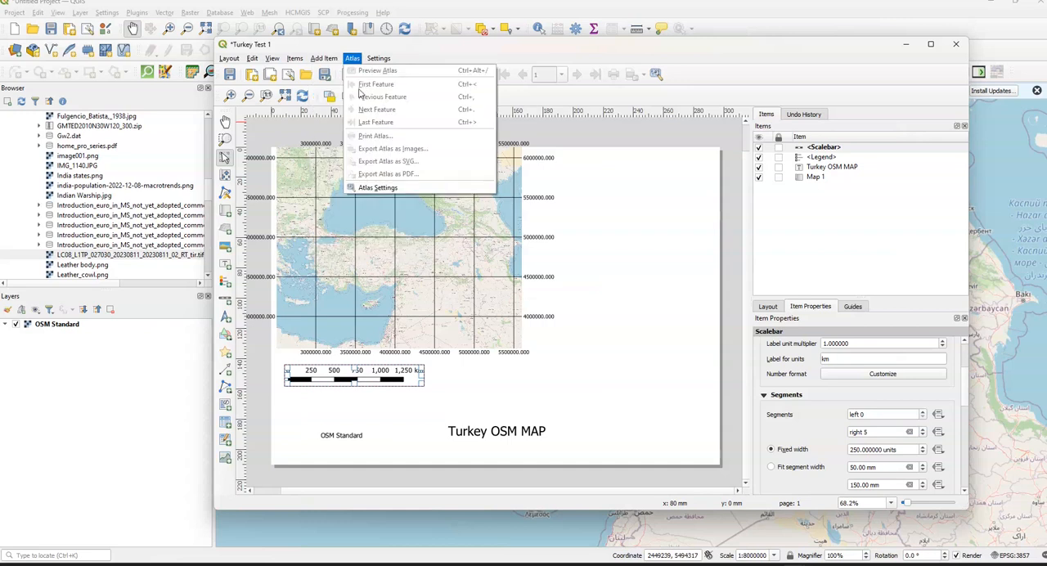
click(354, 160)
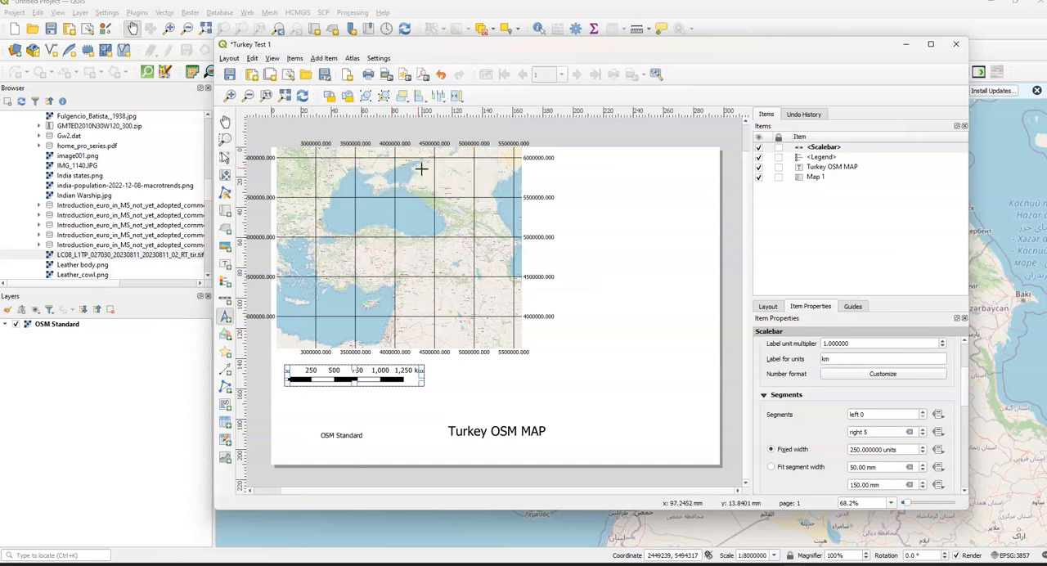
drag(502, 152, 518, 181)
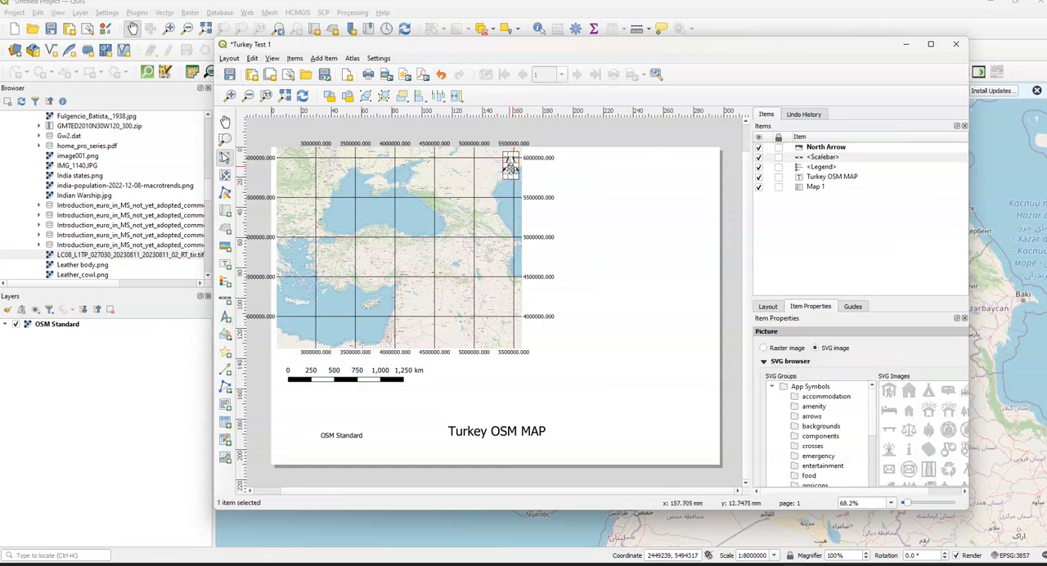
- Try a rectangle shape in the blank area right of the scale bar, view its fill symbol settings, and delete the rectangle
click(323, 58)
mouse_move(385, 172)
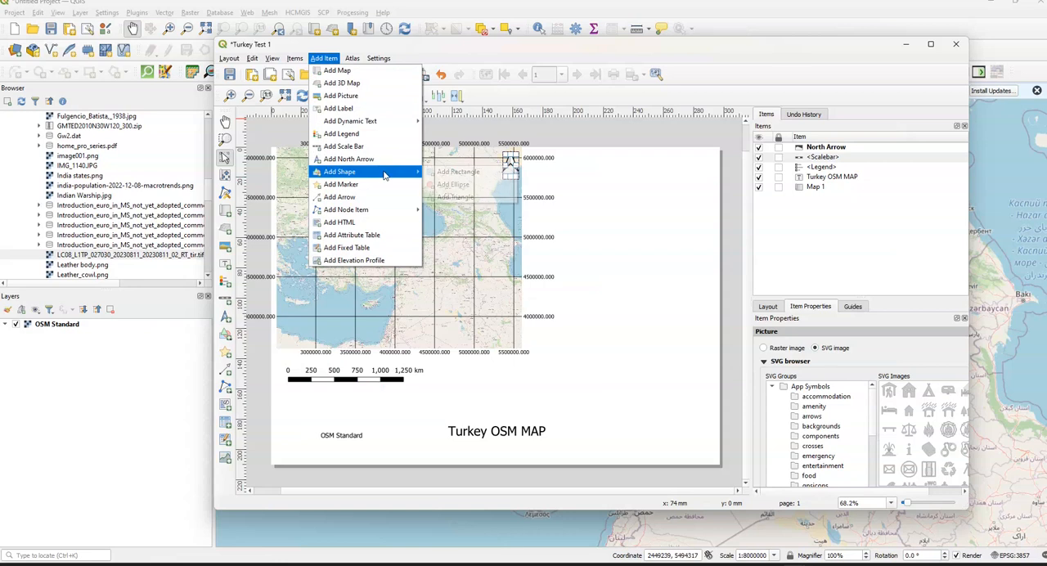
click(491, 186)
drag(592, 358, 648, 390)
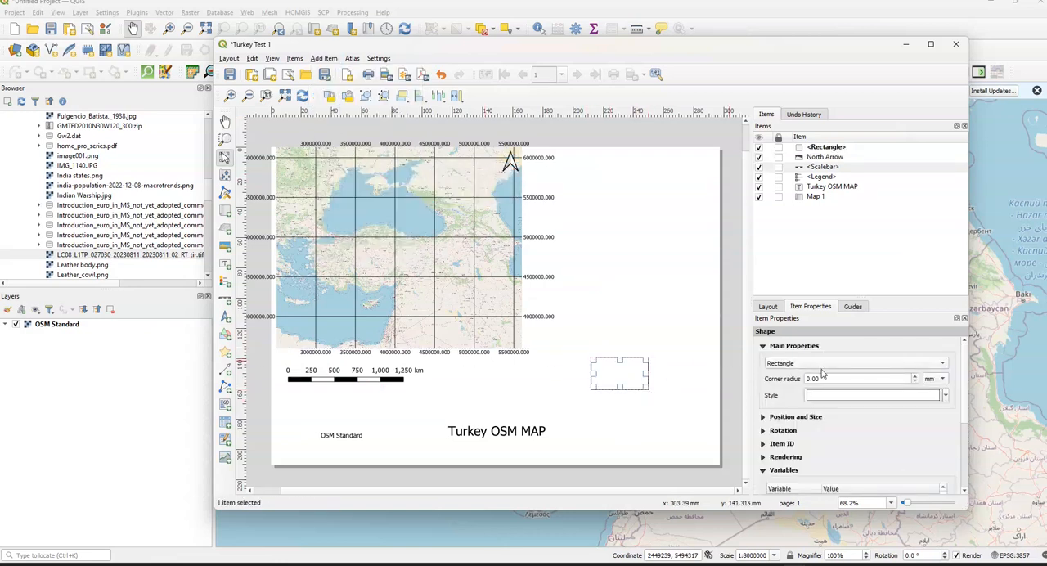
click(859, 397)
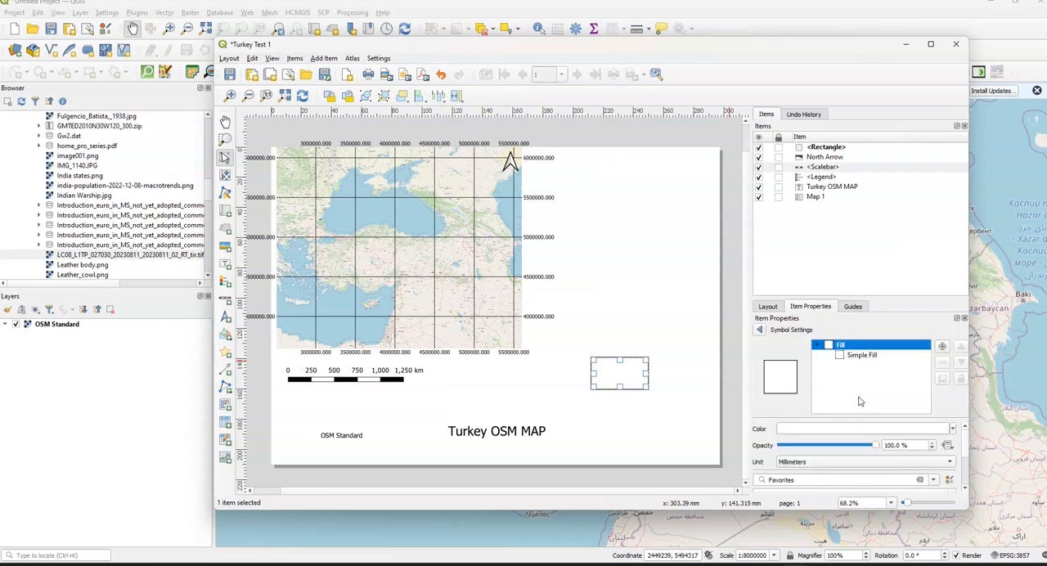
click(776, 310)
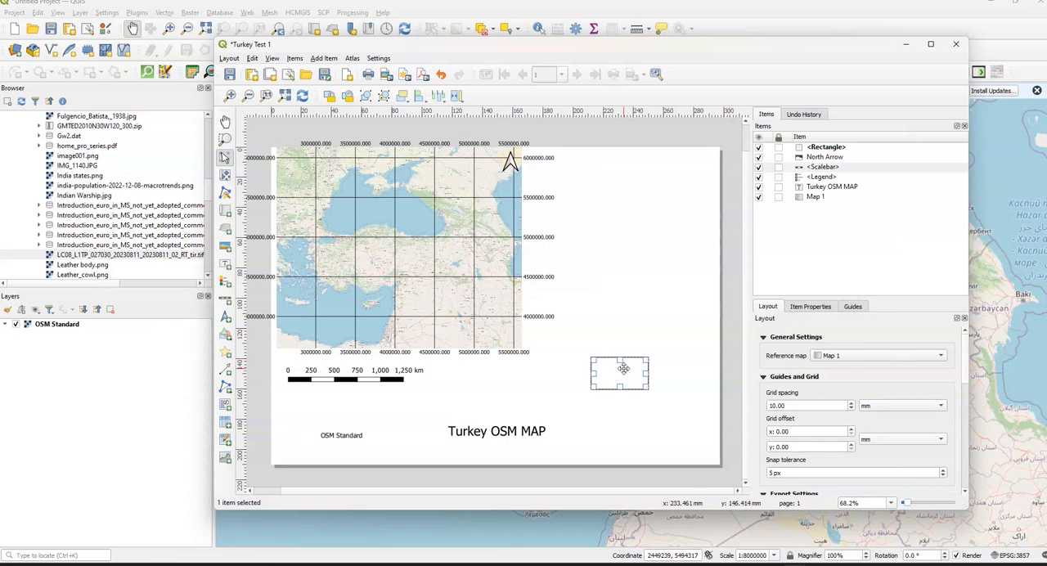
key(Delete)
- Try a marker on the Turkey area of the map, move it slightly, and delete the marker
click(326, 59)
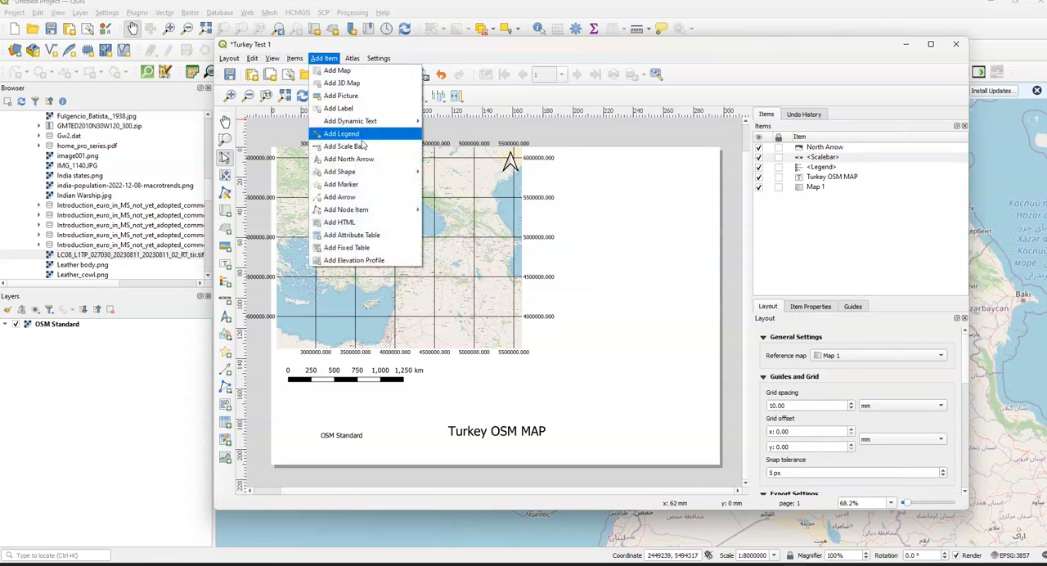
mouse_move(373, 173)
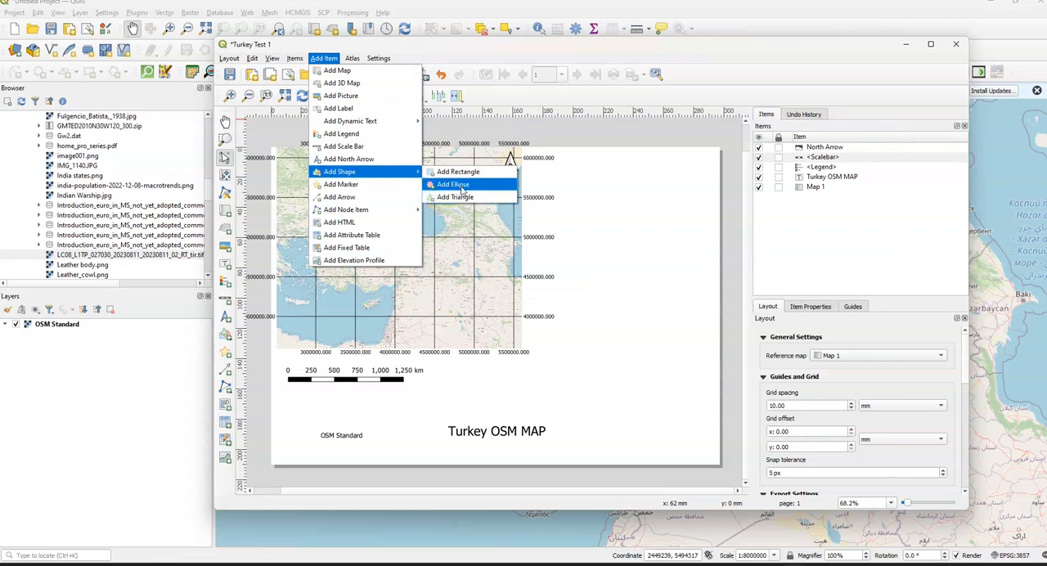
click(378, 185)
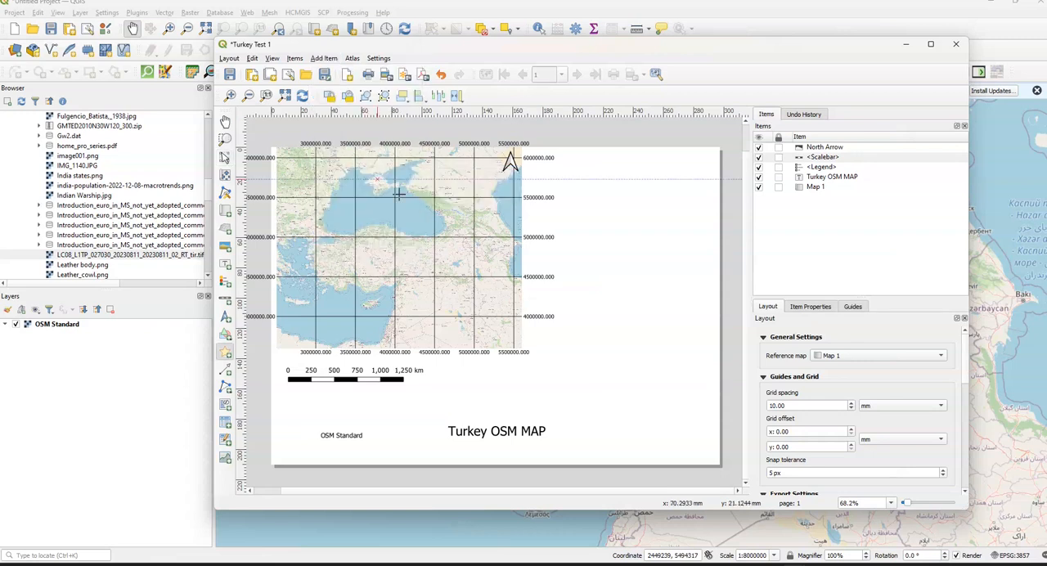
click(423, 252)
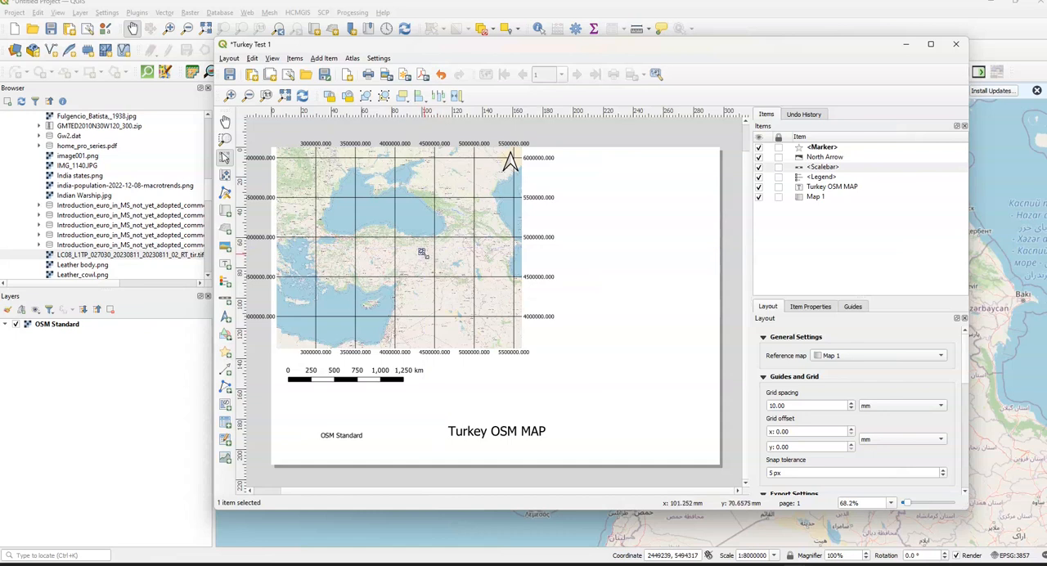
drag(423, 253, 442, 261)
click(459, 276)
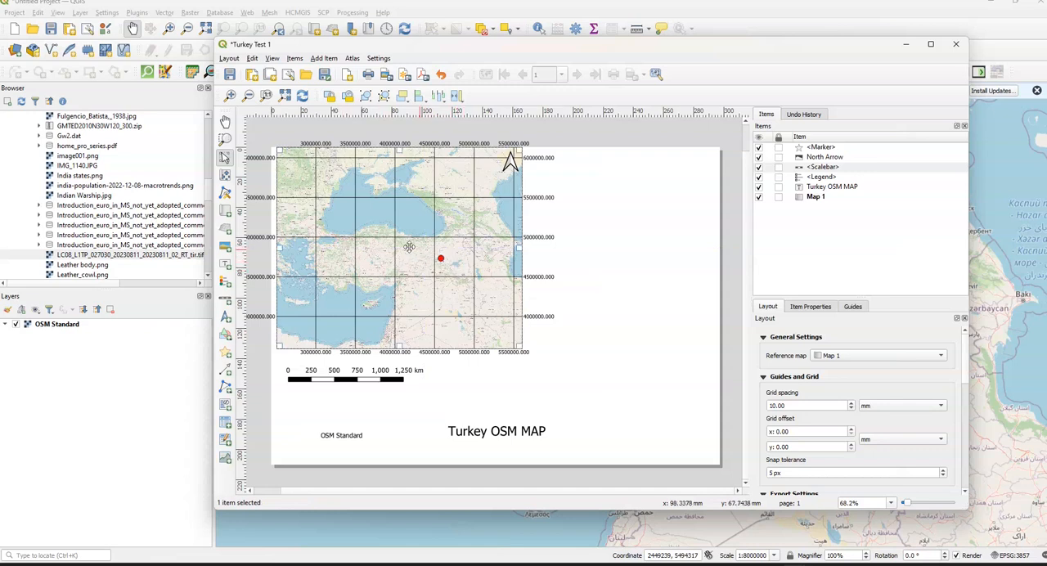
right_click(825, 146)
key(Escape)
key(Delete)
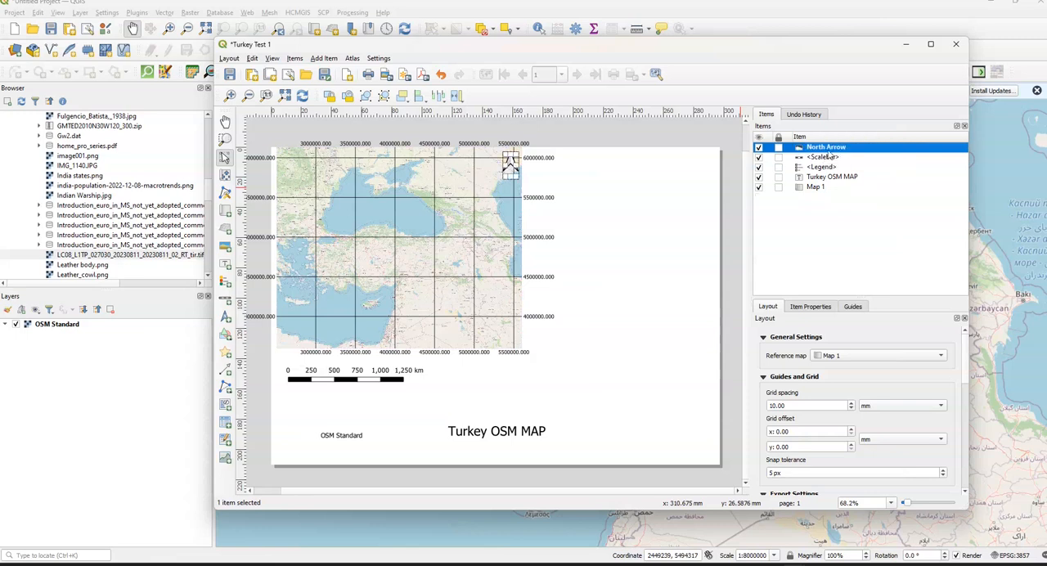
- Draw a horizontal arrow across the full page width, between the scale bar and the title, at about 165 mm down the page
click(332, 61)
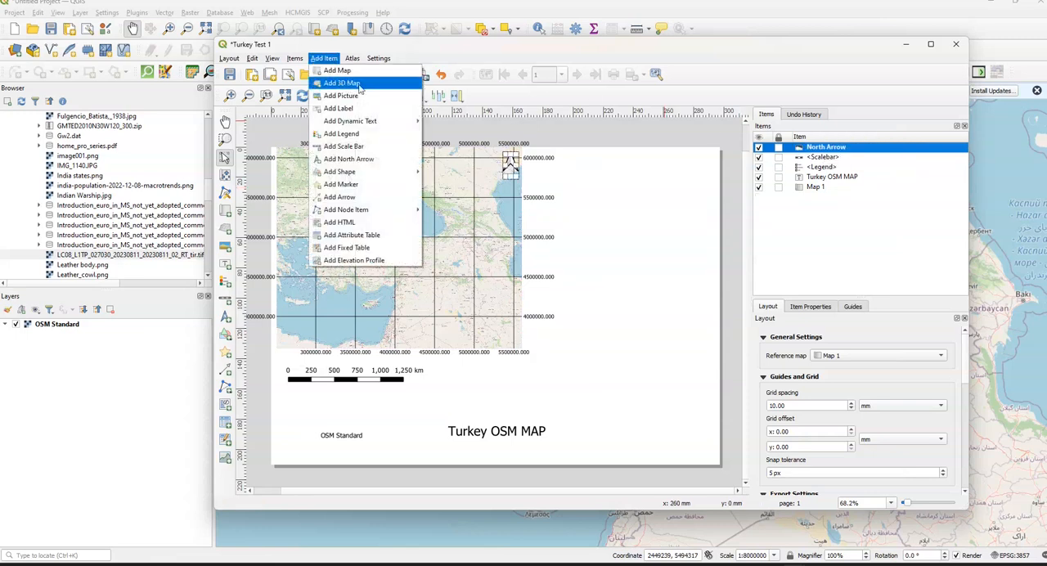
click(394, 203)
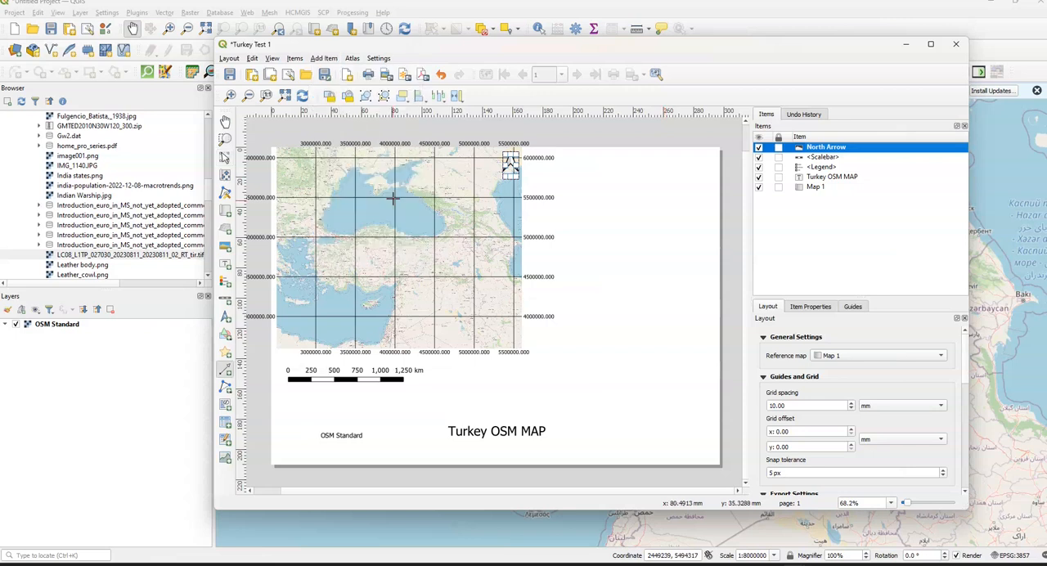
click(273, 397)
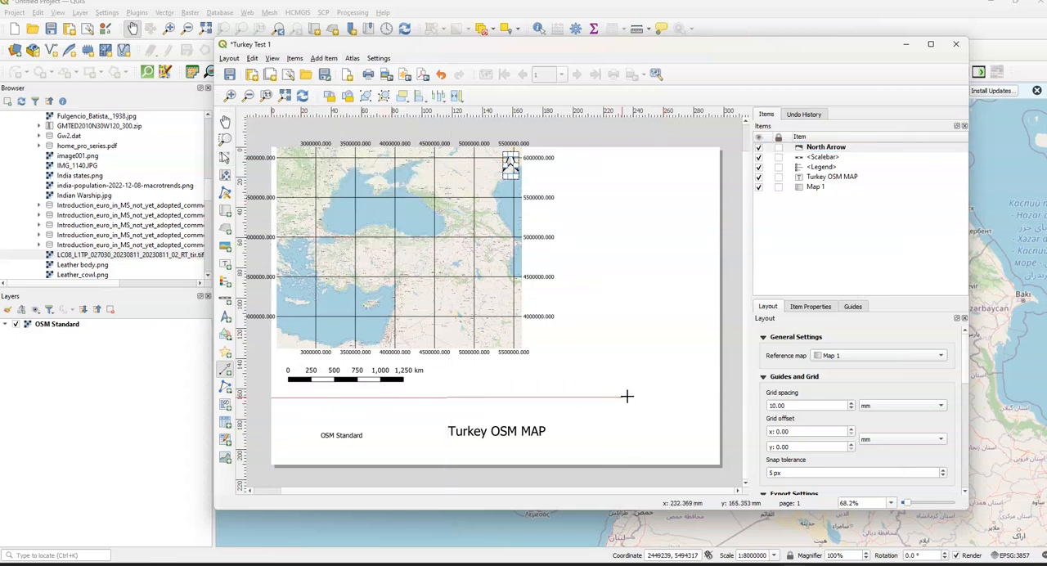
click(718, 397)
right_click(718, 396)
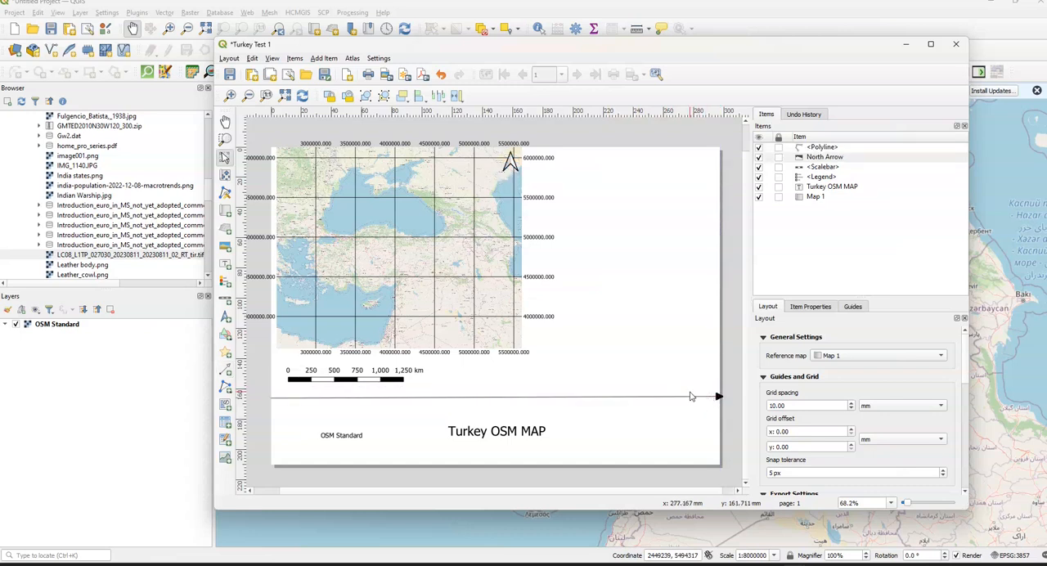
- Try to draw a vertical polyline from the page's upper to lower edge, starting about 192 mm across the page
click(328, 61)
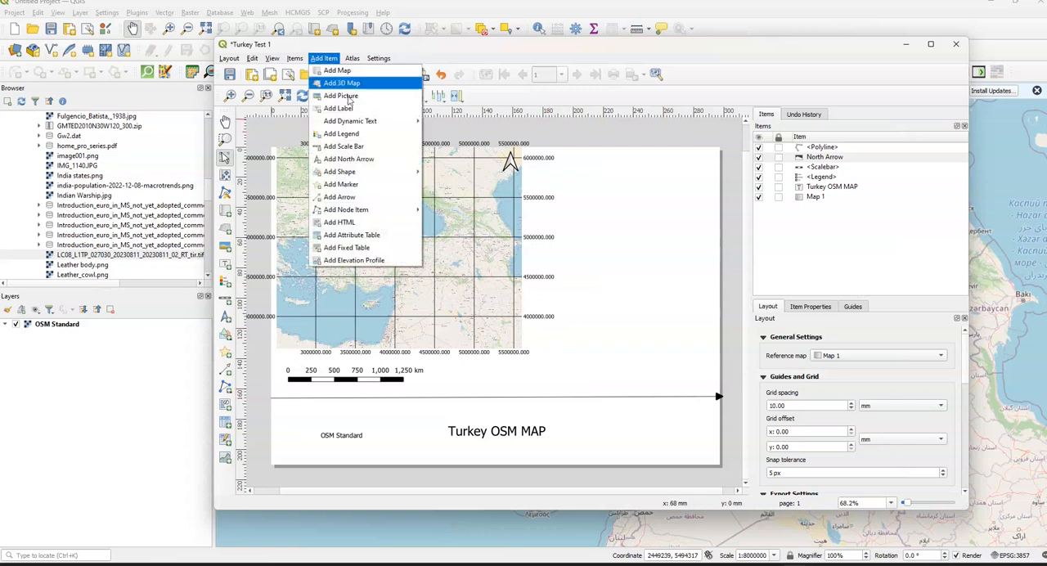
mouse_move(375, 212)
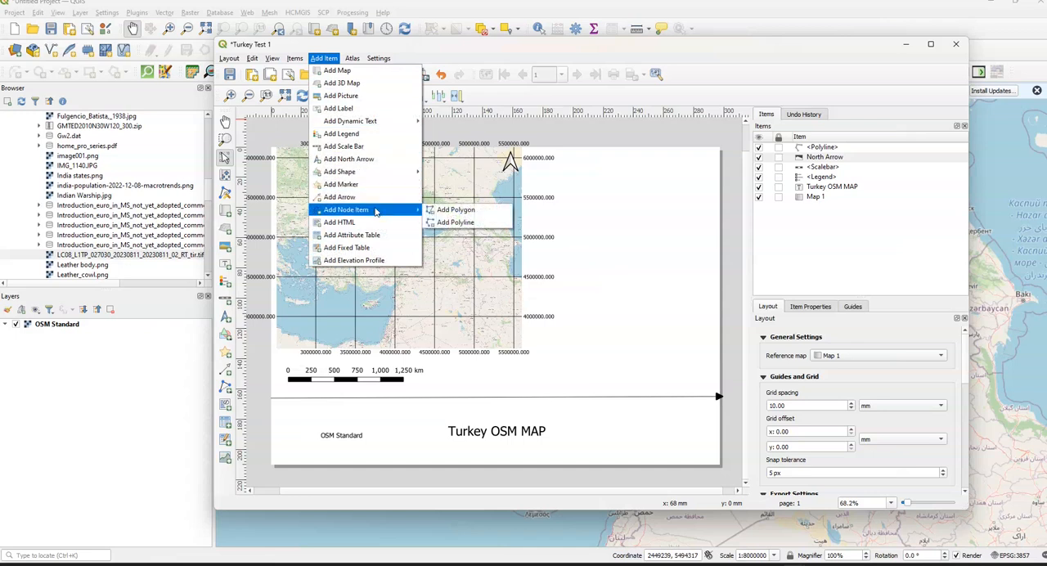
click(459, 223)
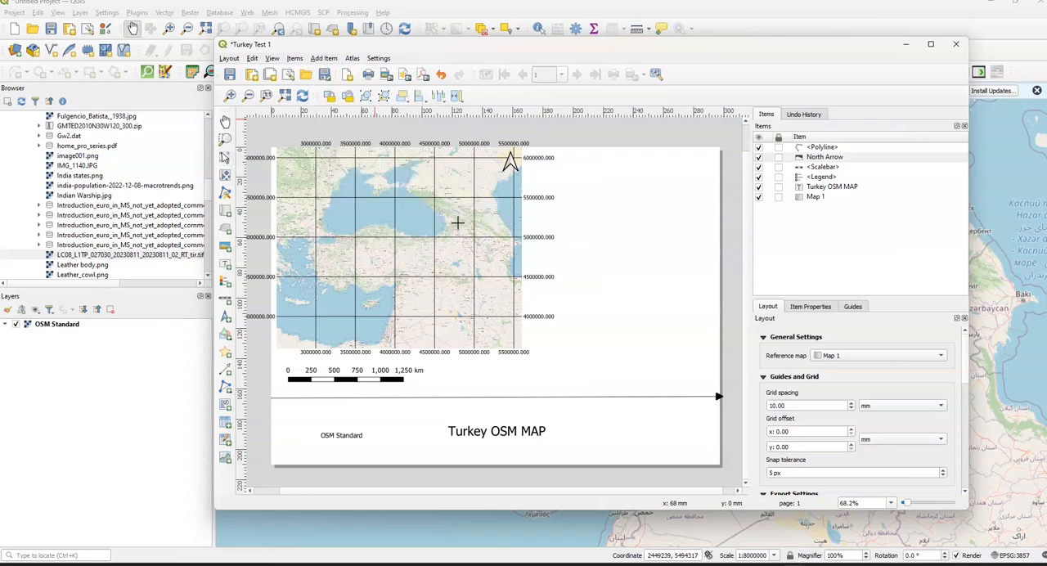
click(561, 147)
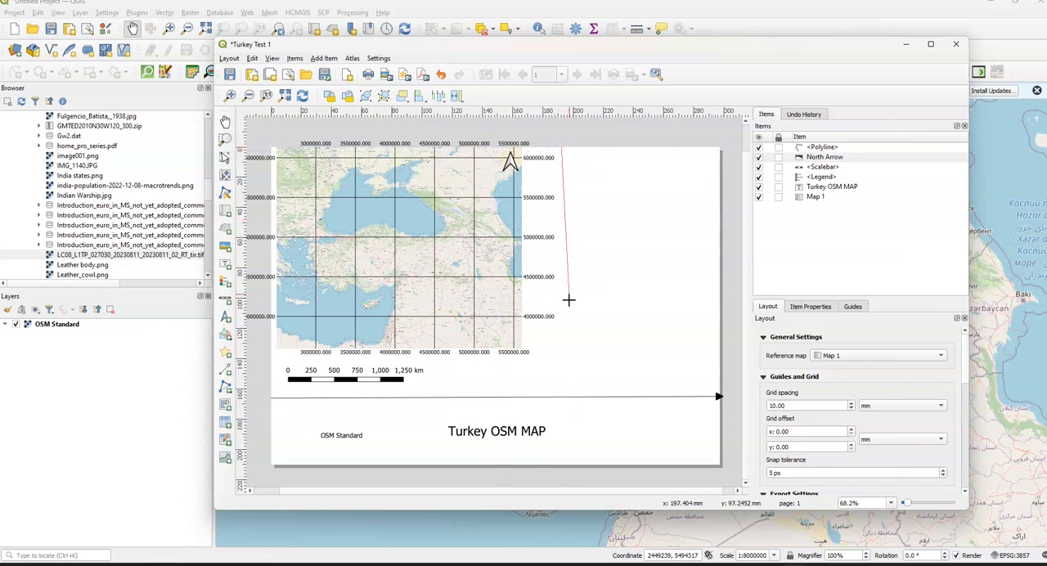
click(568, 467)
right_click(571, 470)
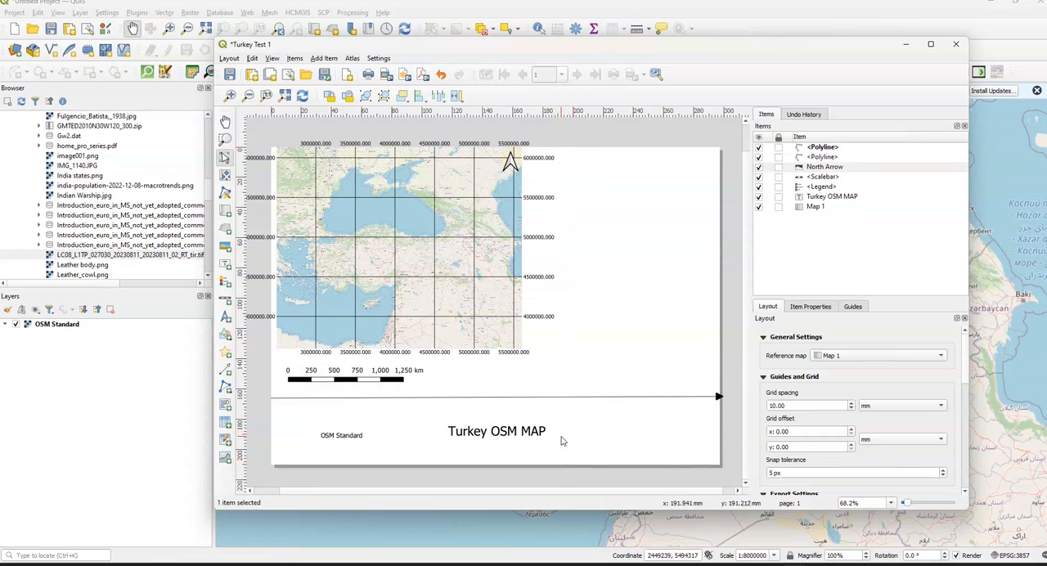
- Draw a near-vertical polyline over the full page height right of the main map, ending about 214 mm across the page
click(332, 59)
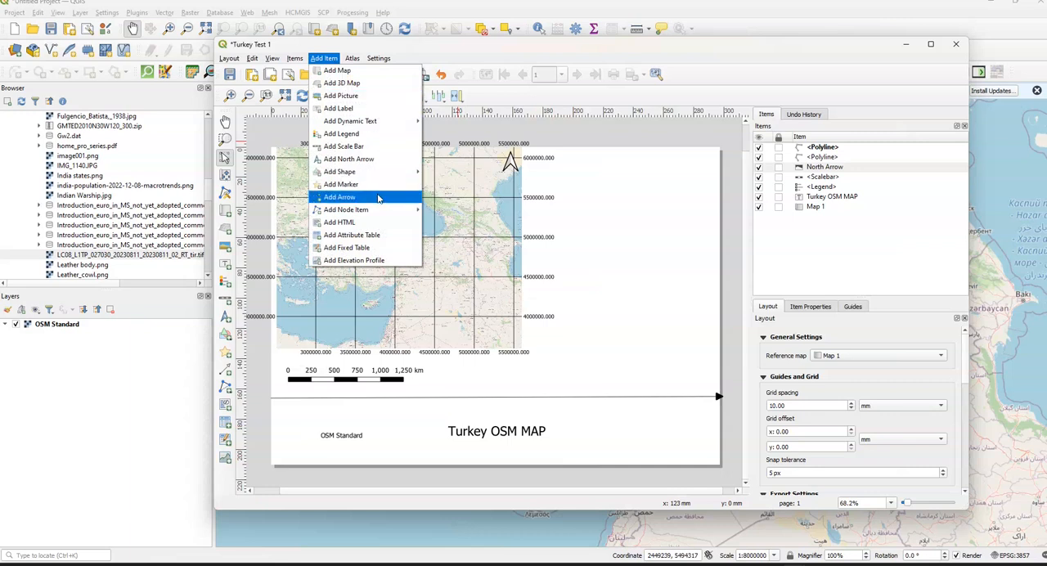
mouse_move(376, 212)
click(446, 223)
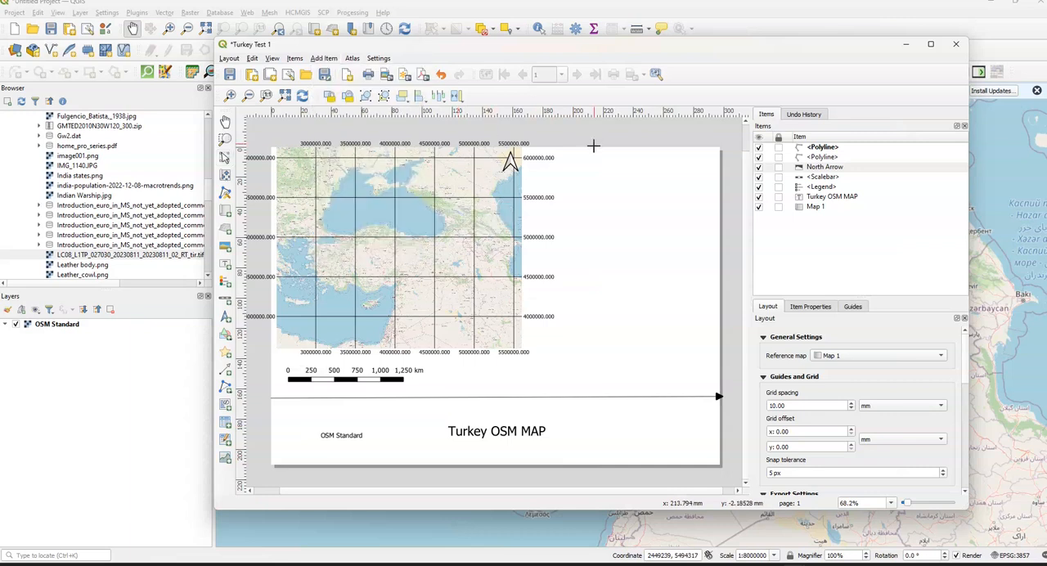
click(587, 145)
click(592, 462)
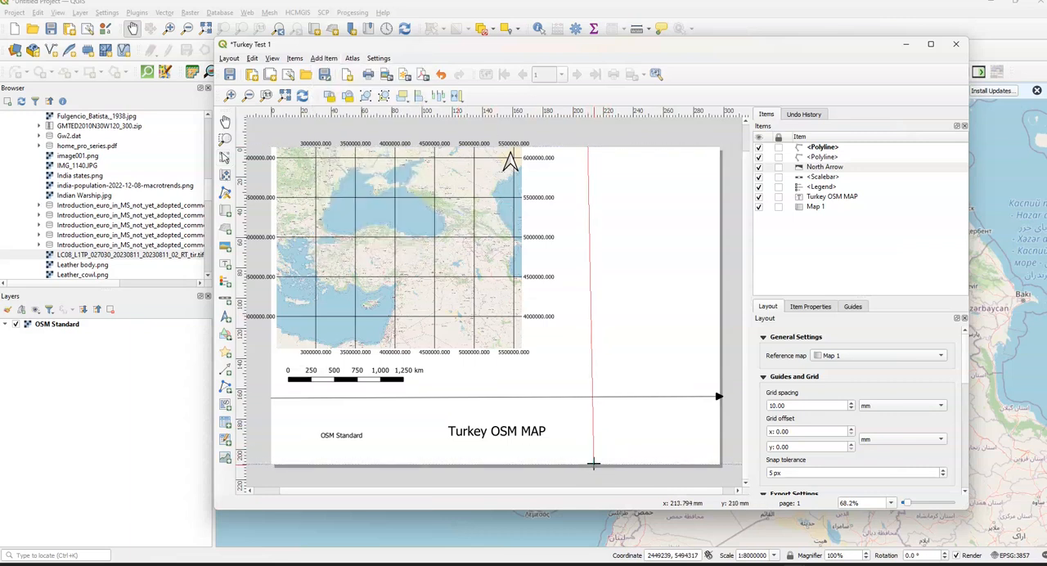
right_click(600, 447)
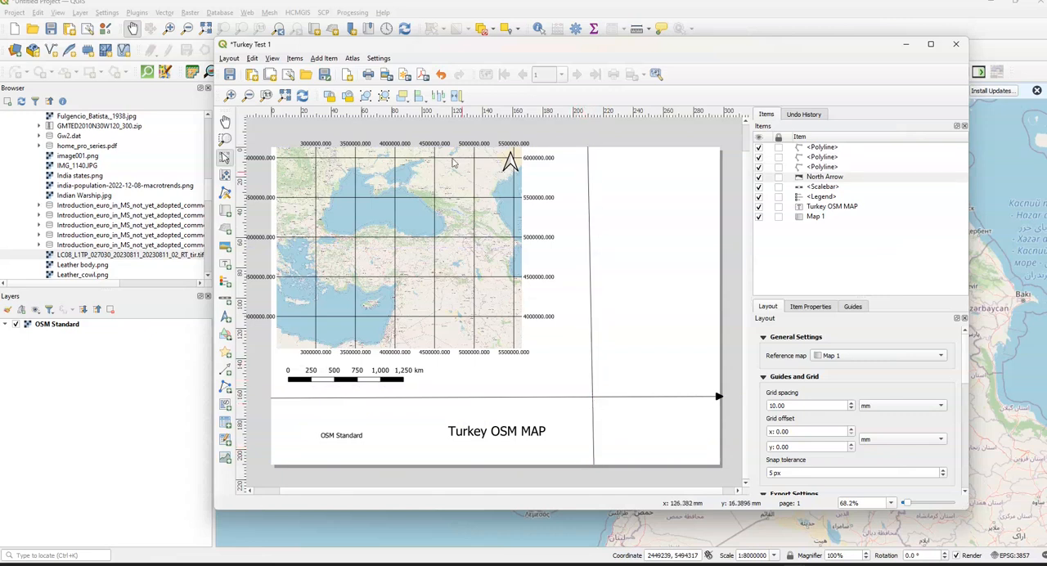
- Add a small second map in the upper part of the blank area right of the vertical line
click(327, 58)
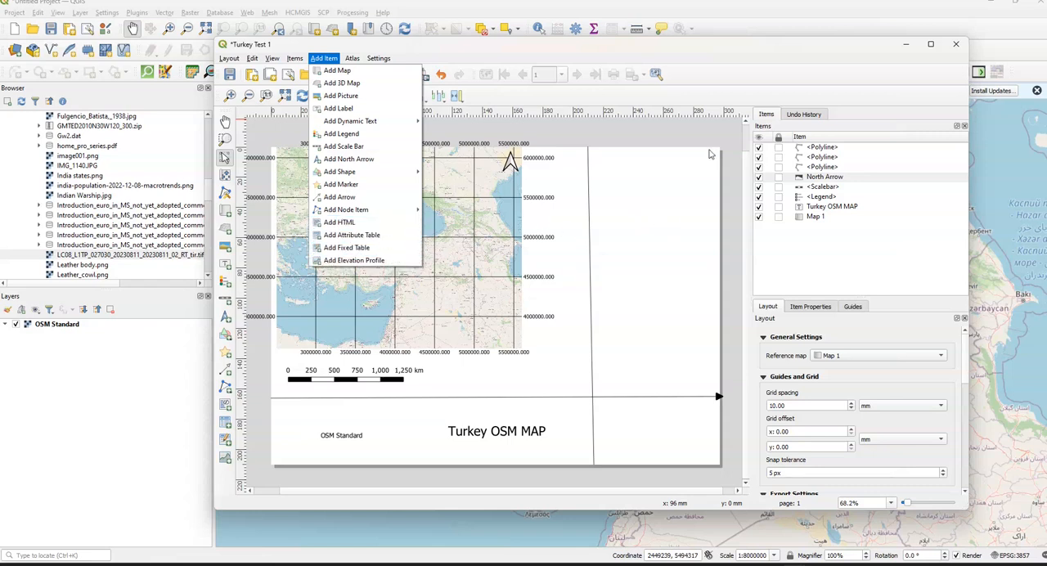
click(718, 60)
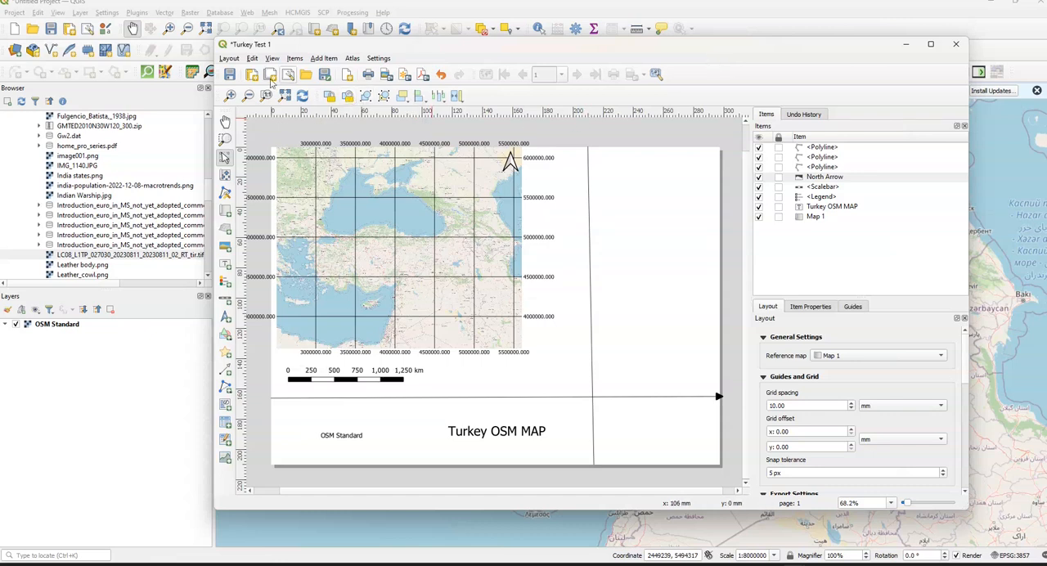
click(298, 61)
mouse_move(323, 61)
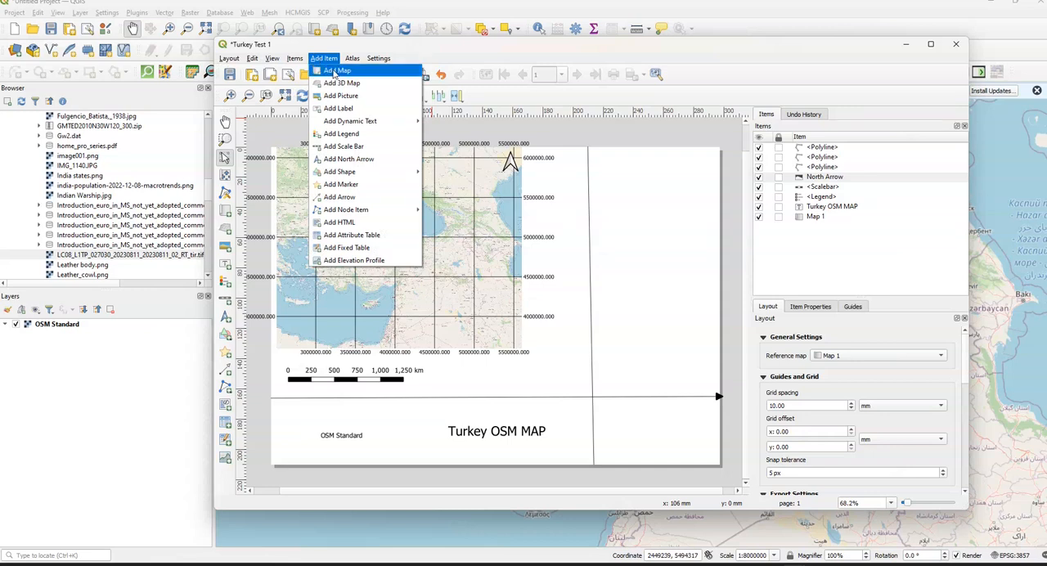
click(337, 74)
drag(616, 151, 695, 228)
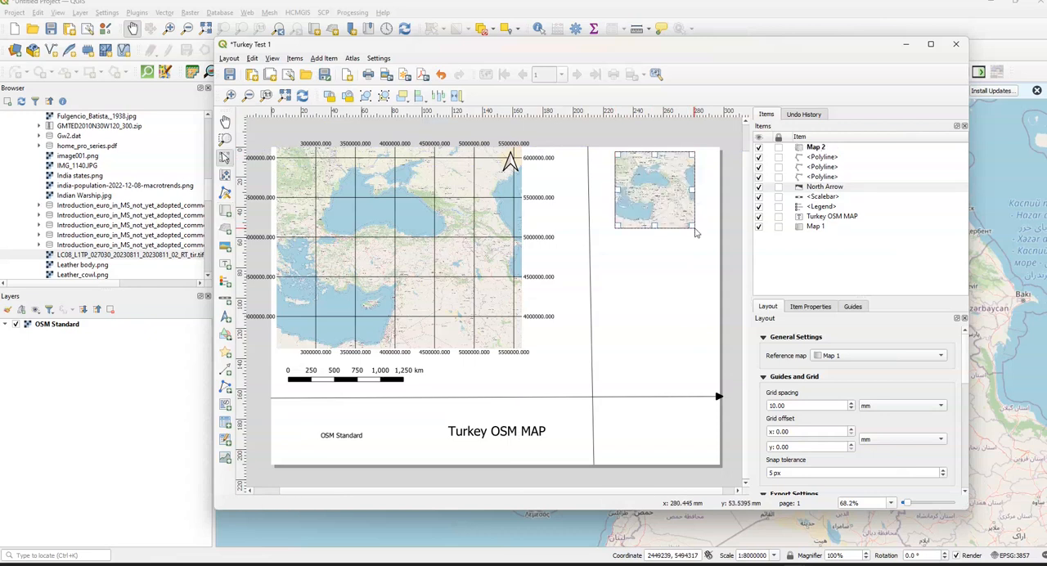
click(652, 204)
- Set the scale of Map 2 to 121081929
click(804, 149)
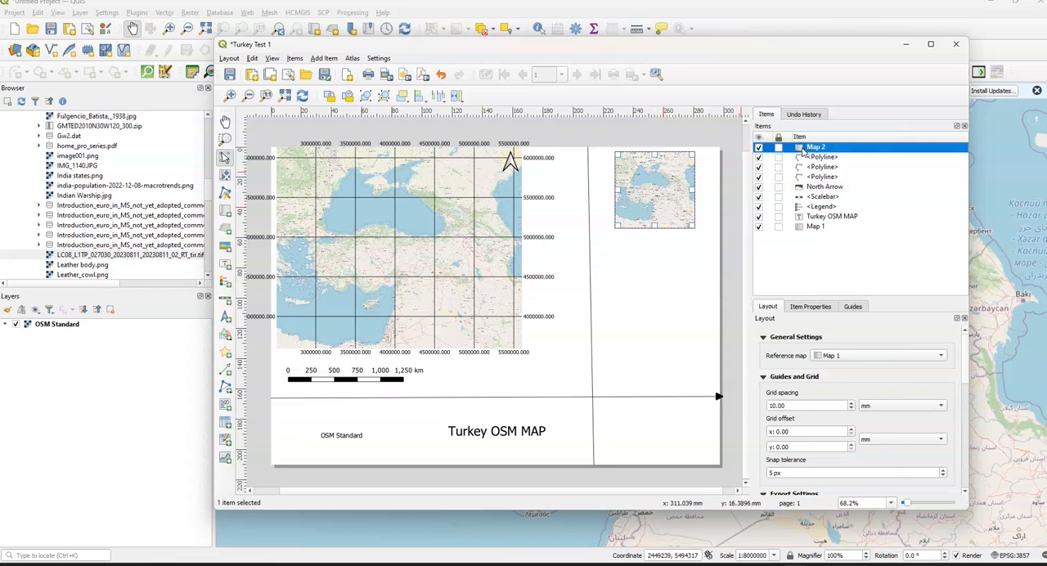
click(831, 308)
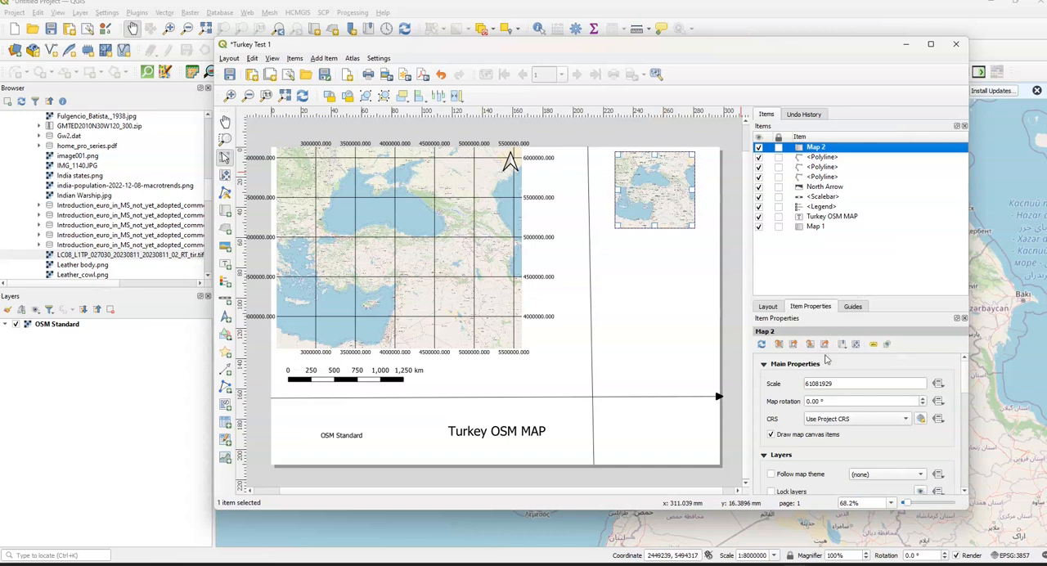
click(818, 383)
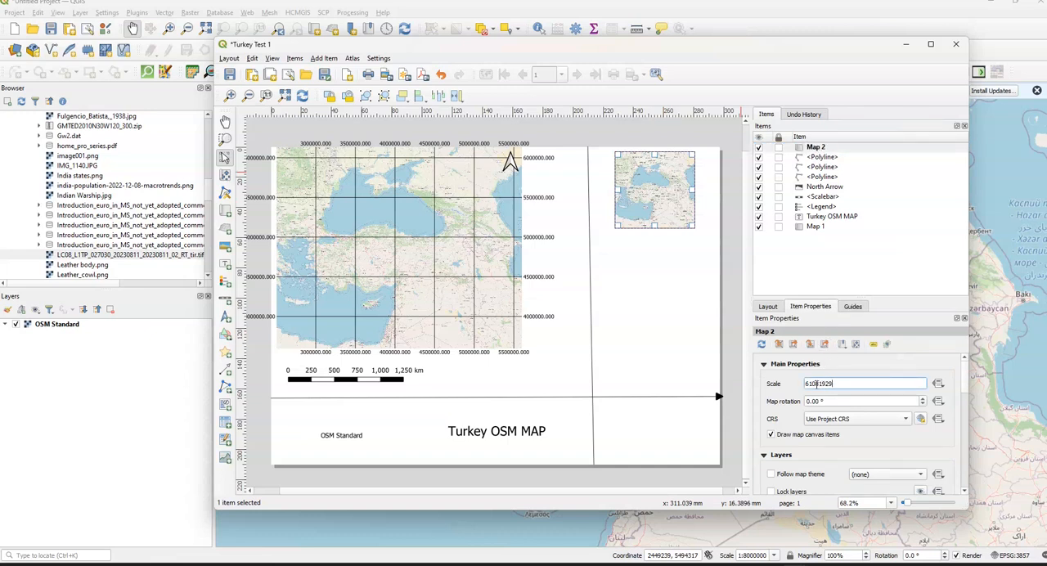
key(BackSpace)
text(12)
key(Return)
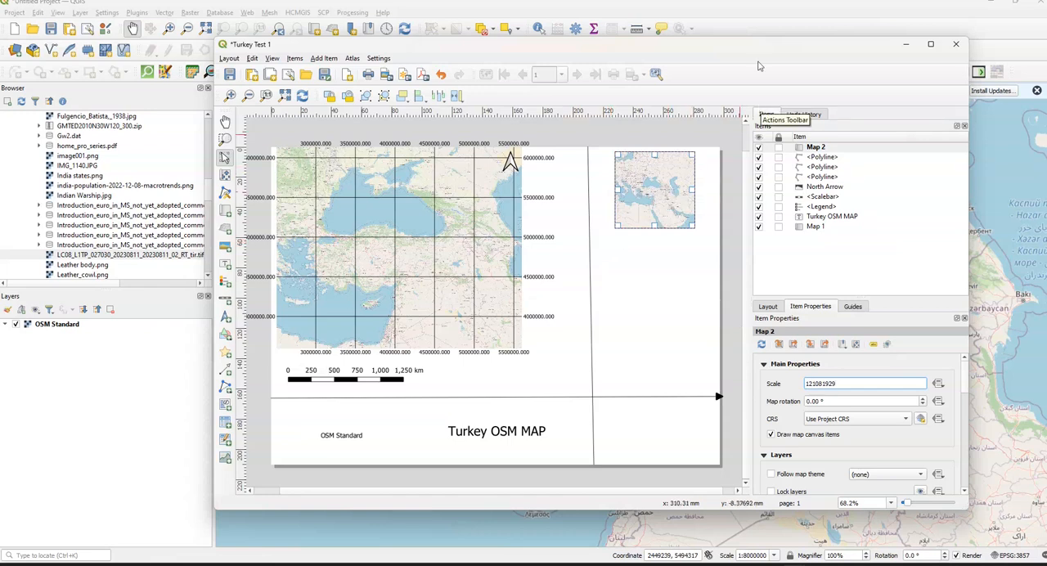
drag(758, 49, 768, 51)
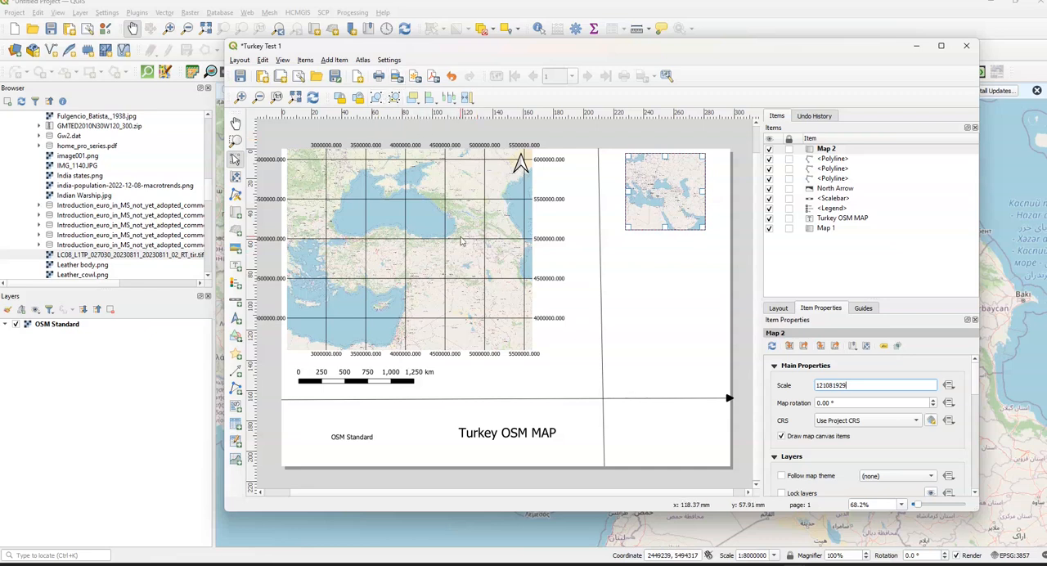
click(262, 60)
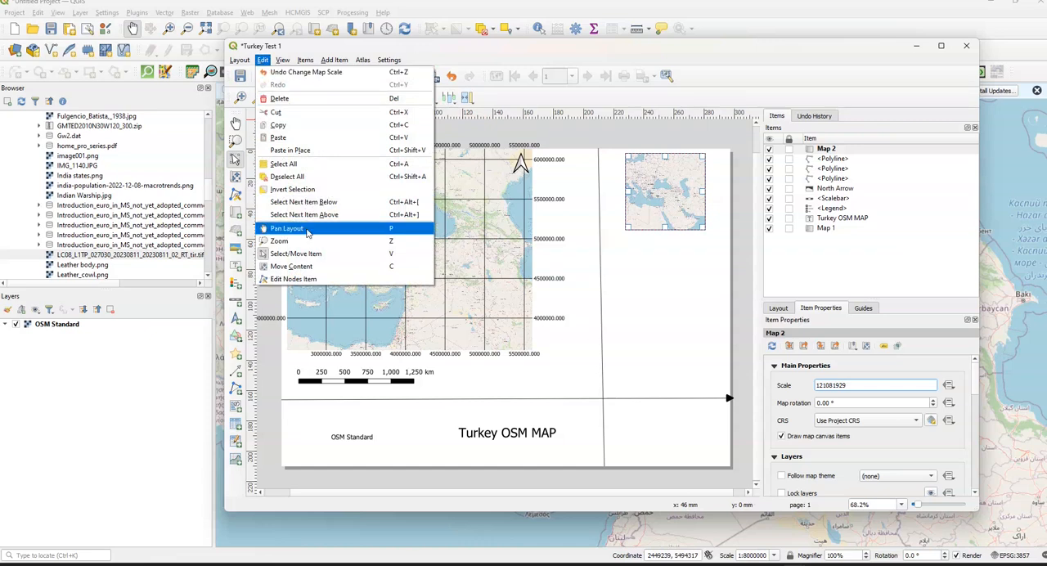
click(283, 60)
click(283, 60)
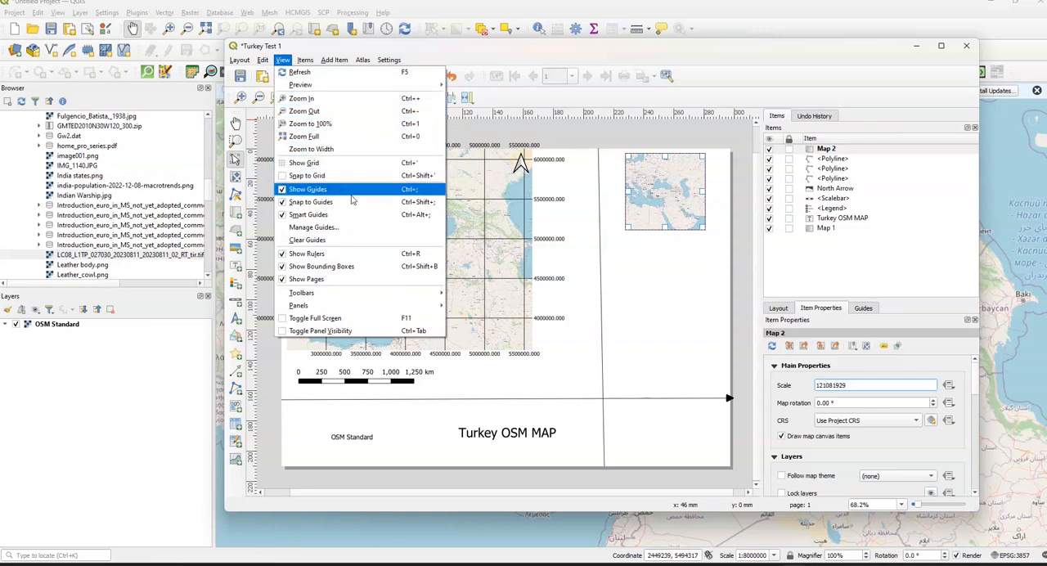
click(556, 57)
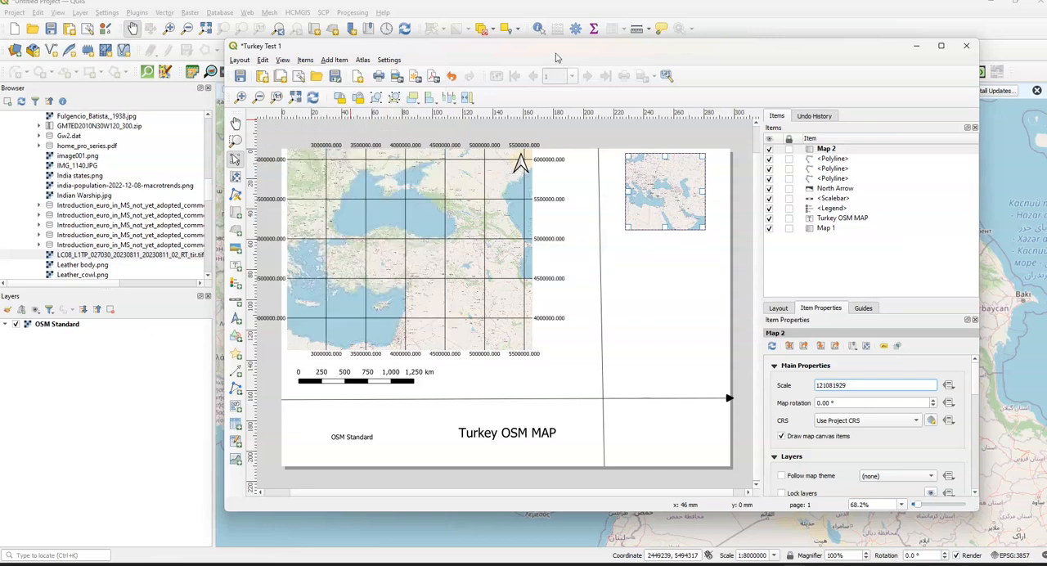